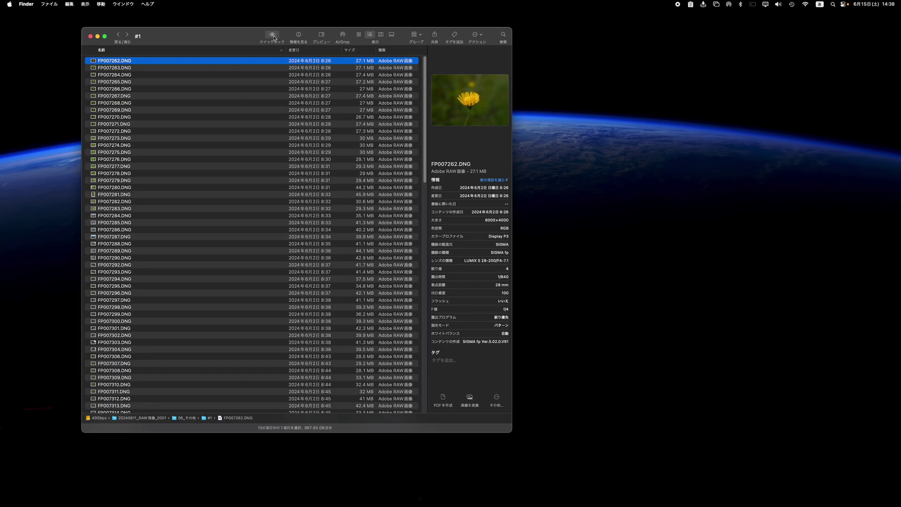
- Preview FP007262.DNG full size and look up the flower it shows
left_click(273, 35)
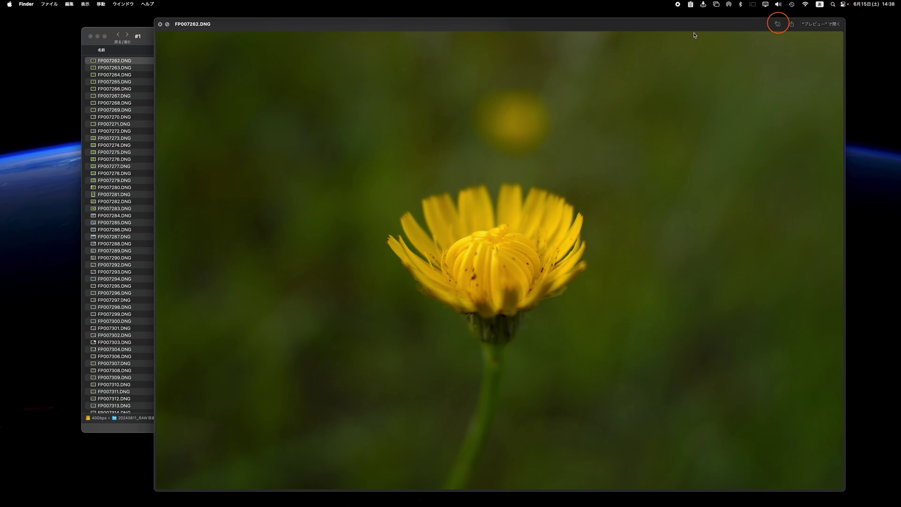
left_click(777, 24)
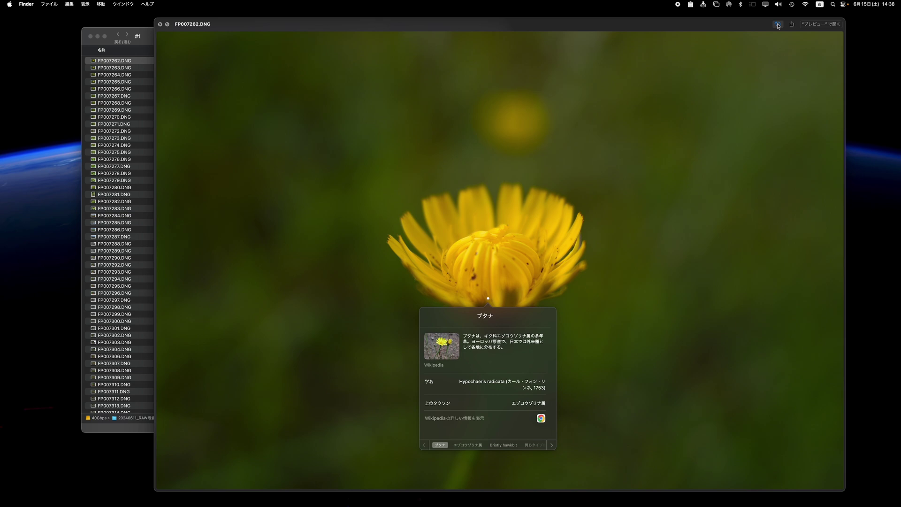
left_click(778, 26)
key("space")
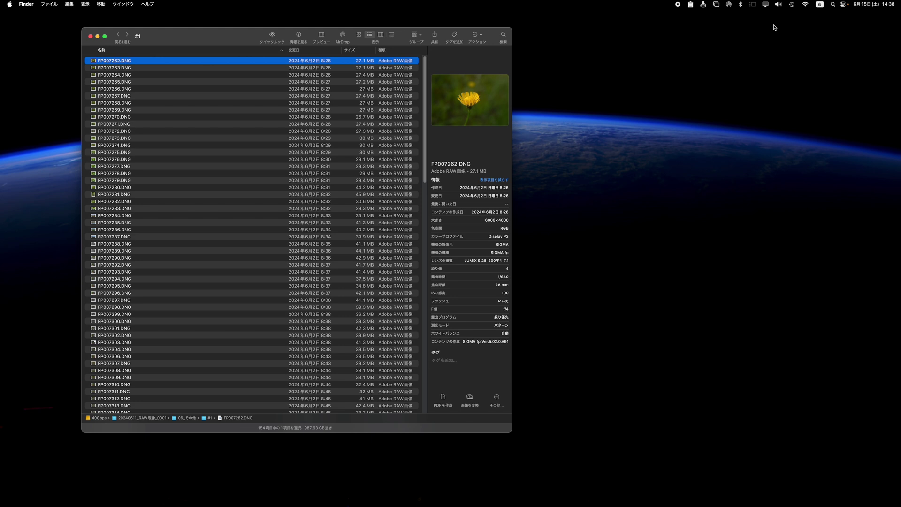
- Step through the full-size previews from FP007262 to FP007270.DNG
key("space")
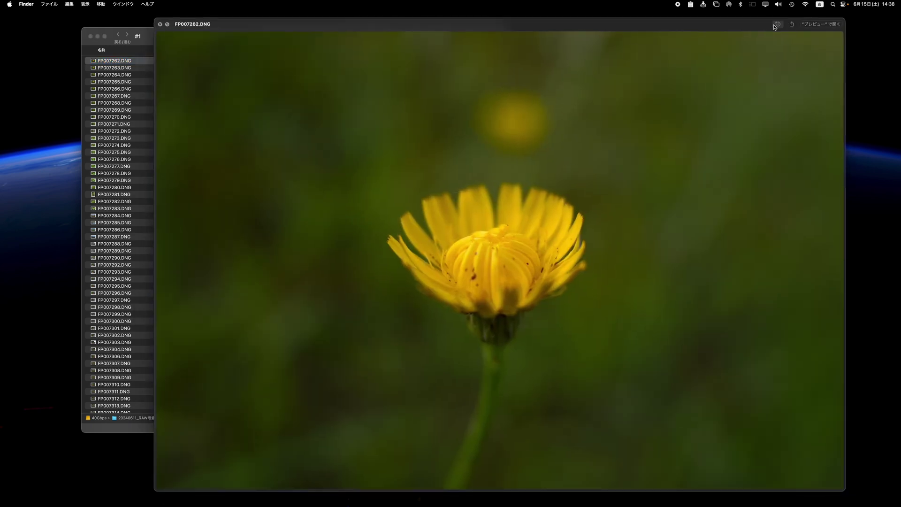
key("Down")
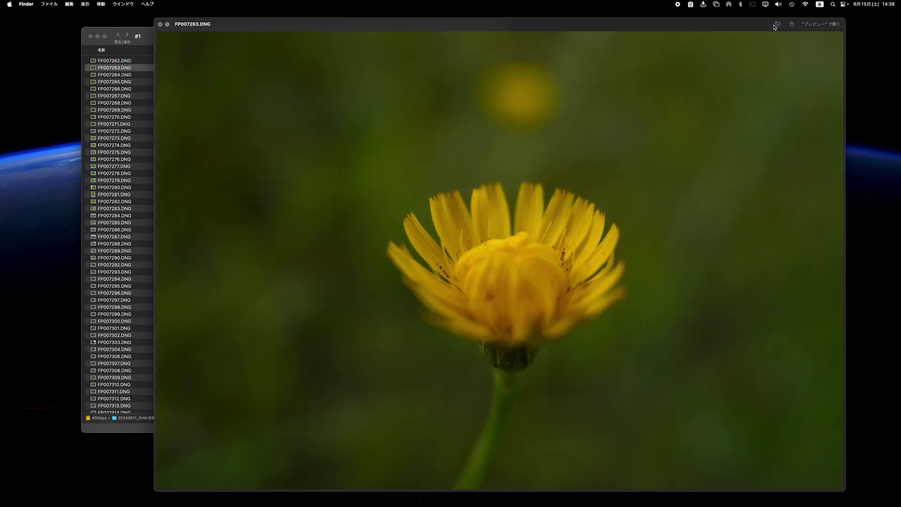
key("Down")
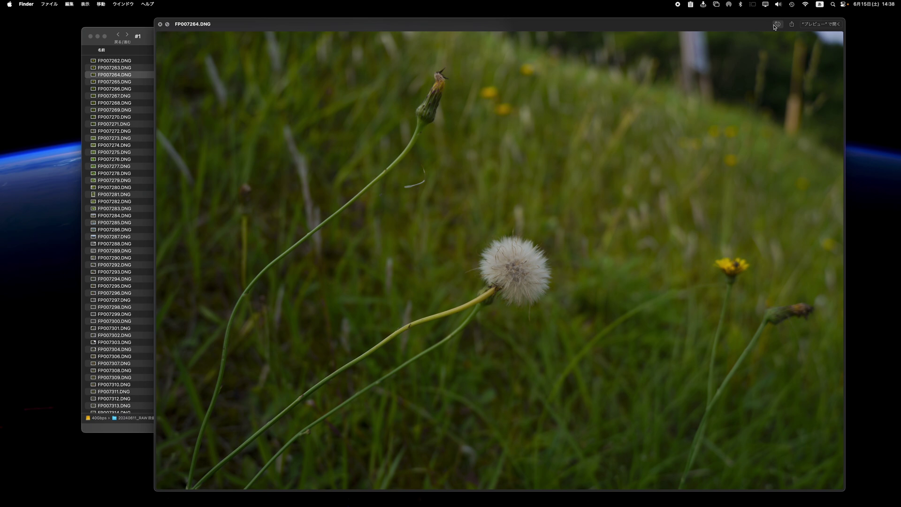
key("Down")
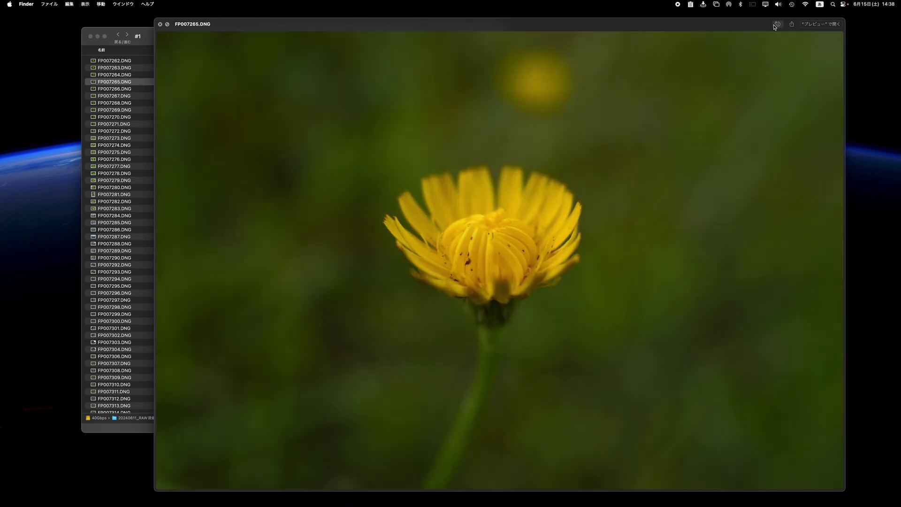
key("Down")
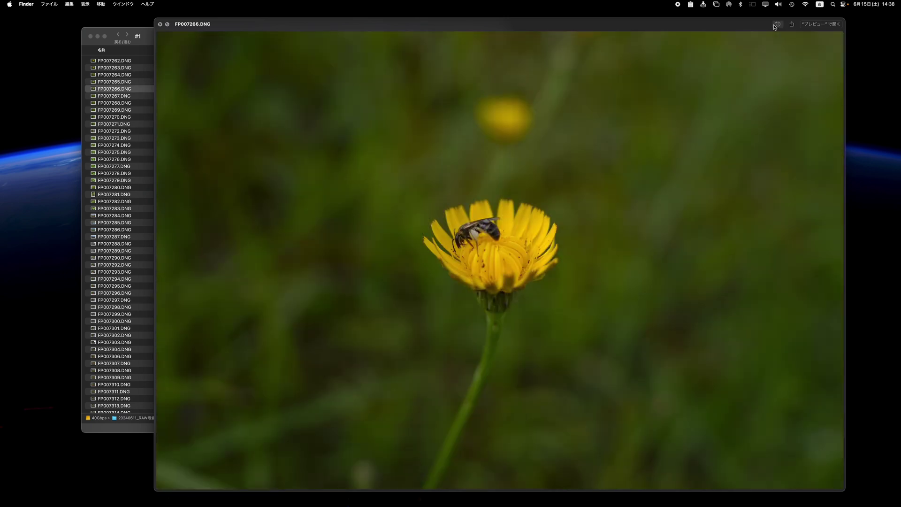
key("Down")
key("Down")
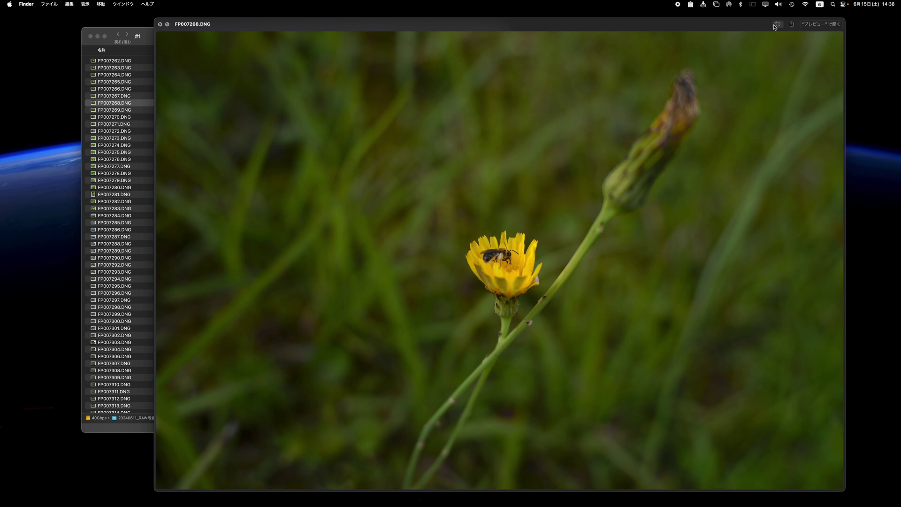
key("Down")
key("Down")
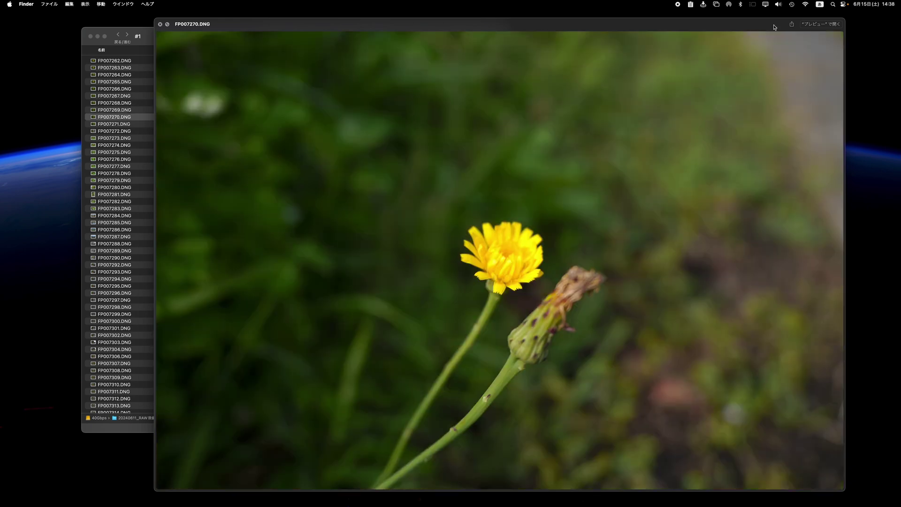
key("Down")
- Identify the thistle and clover photos while advancing to FP007274.DNG, then close the preview
left_click(777, 24)
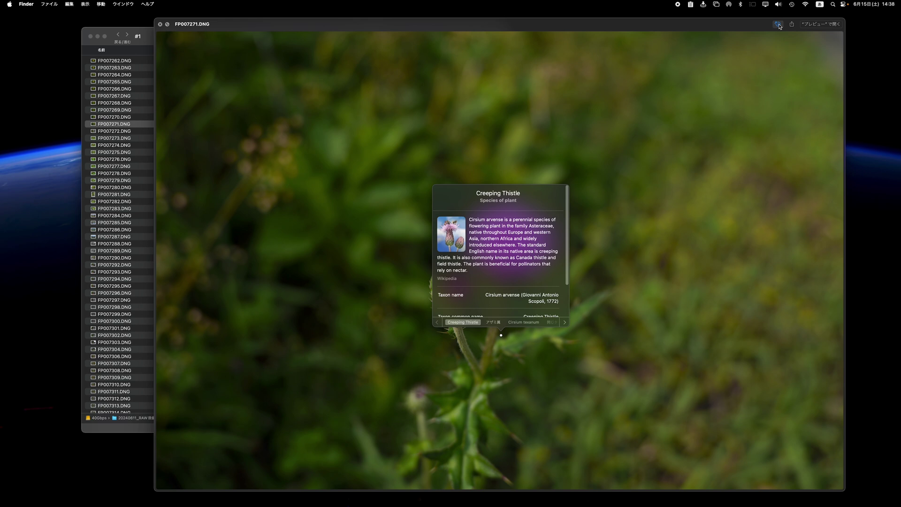
left_click(778, 24)
key("Down")
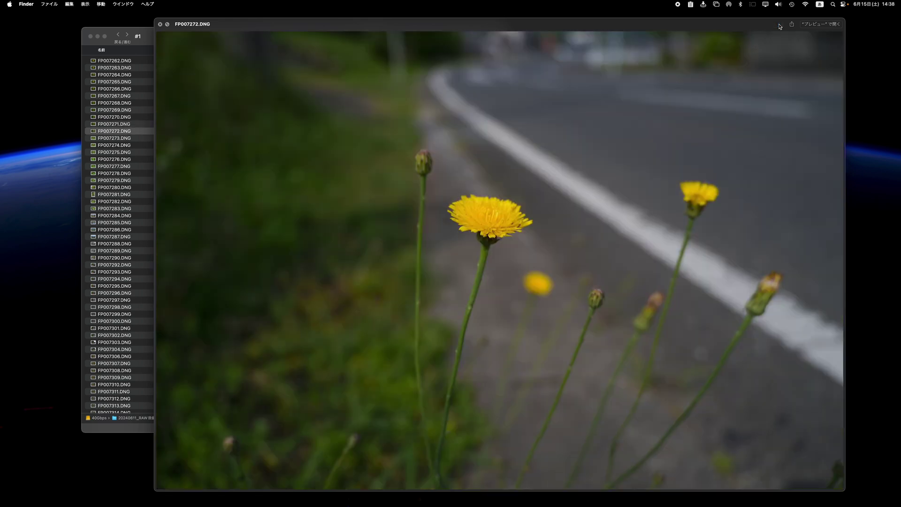
key("Down")
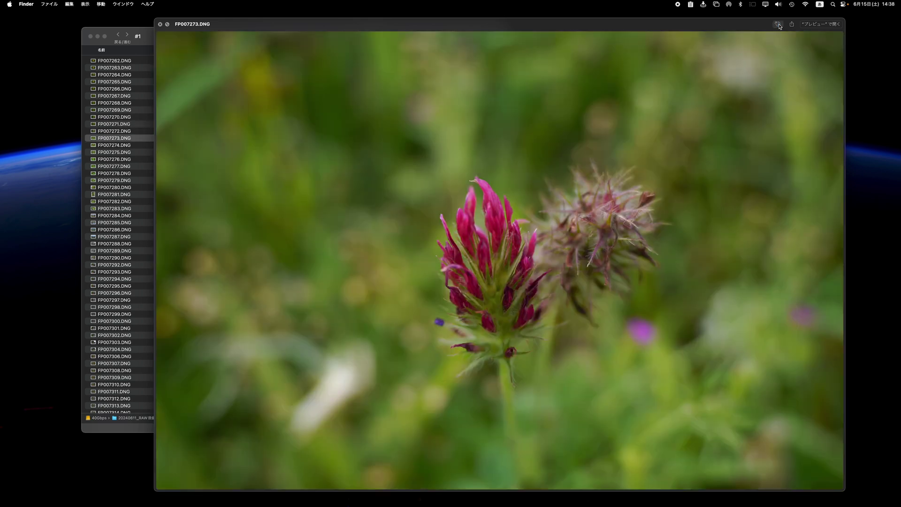
left_click(778, 24)
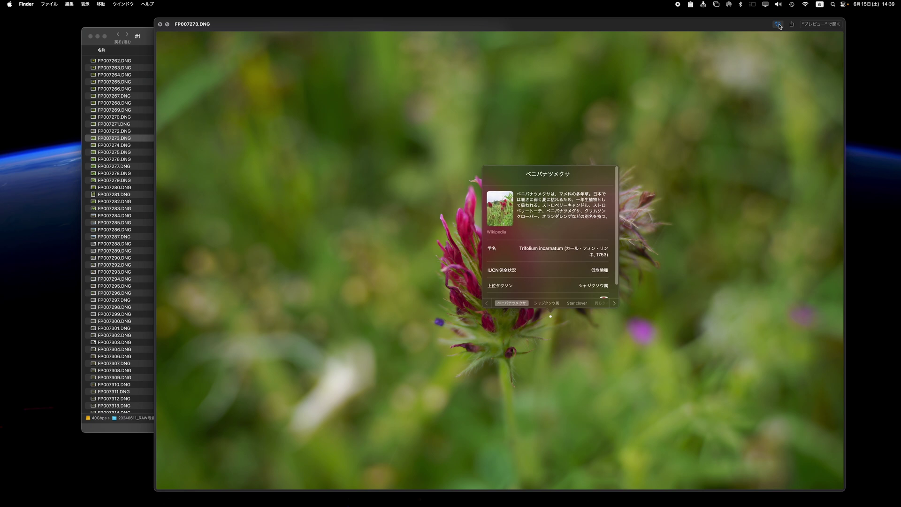
left_click(779, 25)
key("Down")
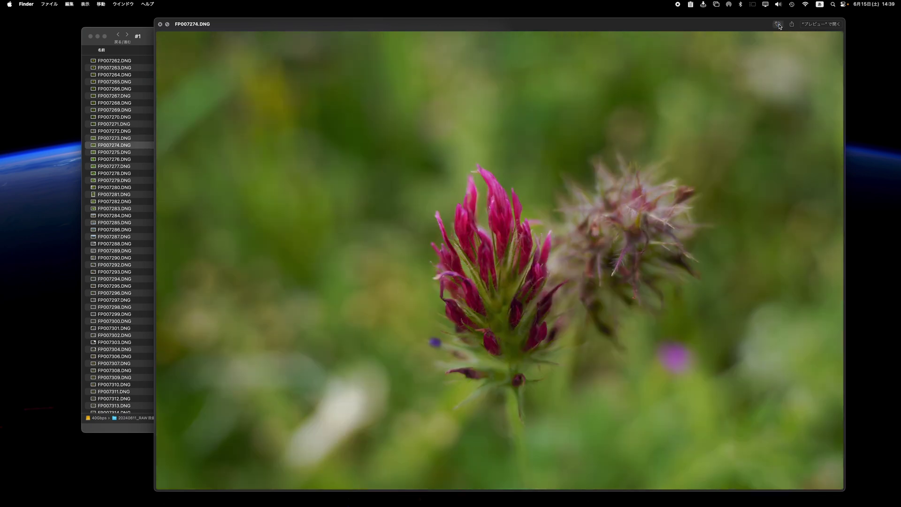
key("space")
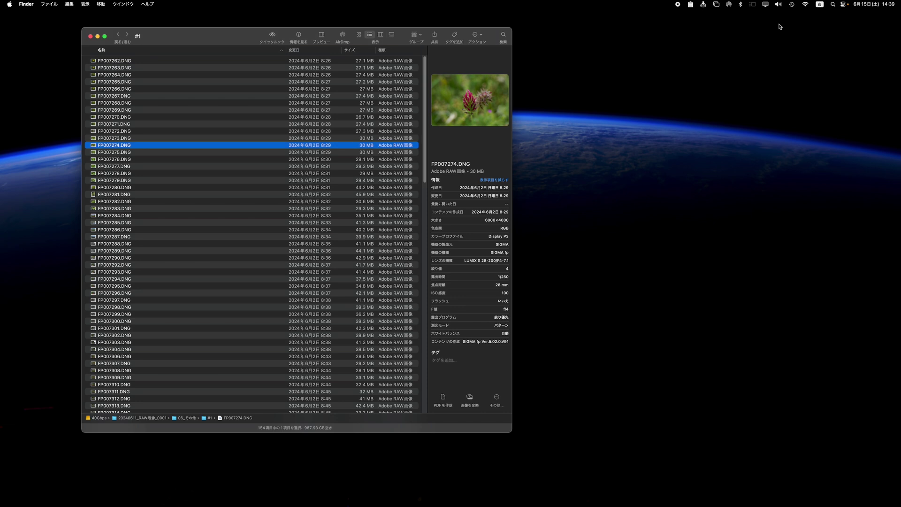
- Select all 154 files and show them as a Quick Look thumbnail grid
key("cmd+a")
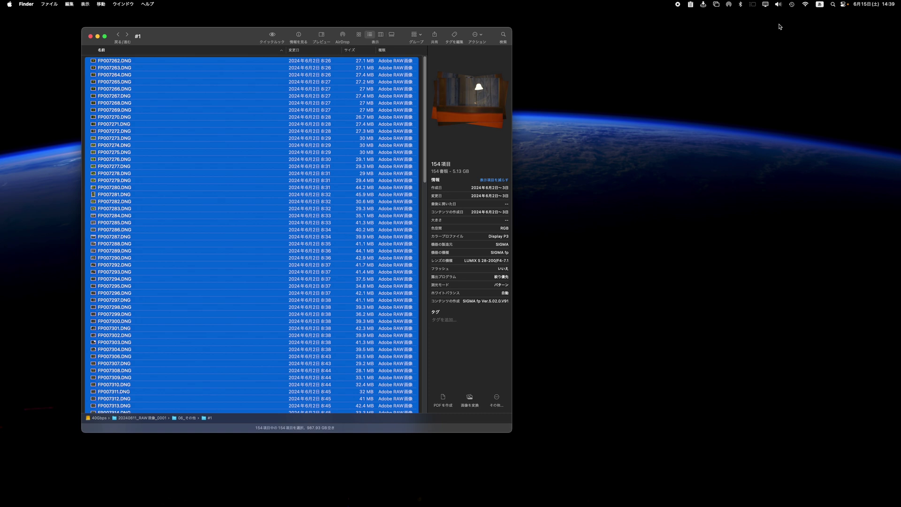
key("space")
left_click(778, 24)
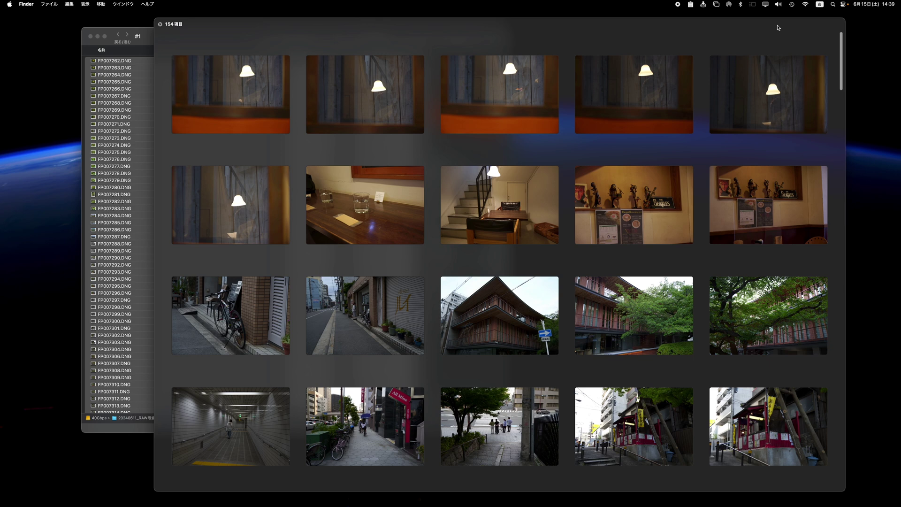
scroll(789, 104, "down", 1)
scroll(789, 104, "down", 3)
scroll(789, 104, "down", 5)
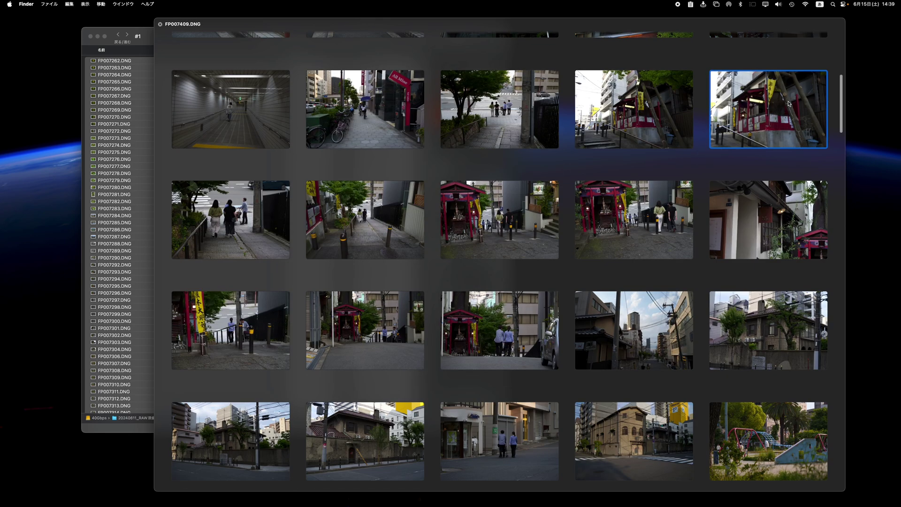
scroll(789, 104, "down", 3)
scroll(789, 104, "down", 5)
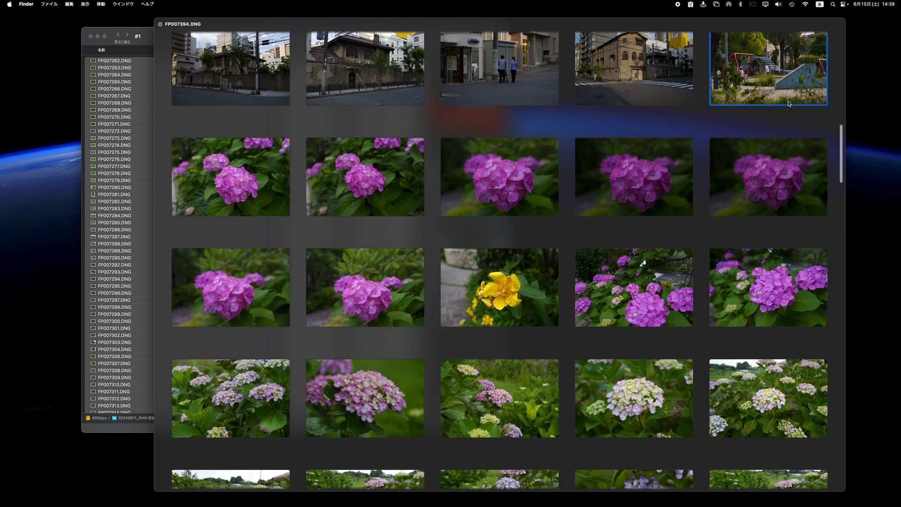
scroll(789, 104, "down", 2)
scroll(789, 104, "down", 3)
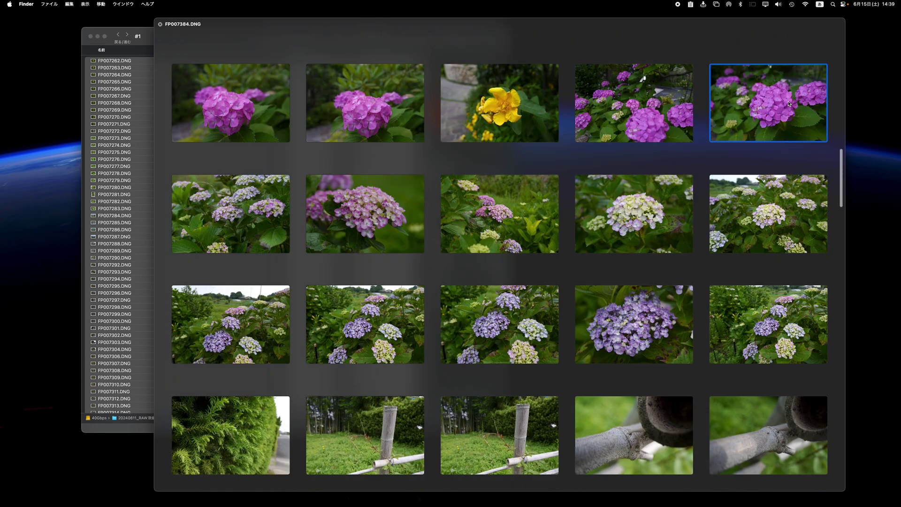
- Open the yellow flower photo FP007386.DNG, identify it, then return to the grid and close it
left_click(527, 107)
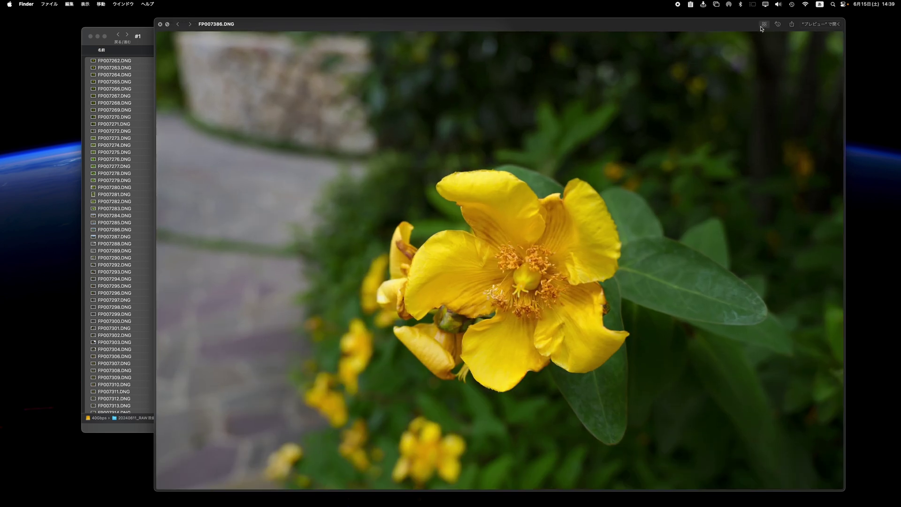
left_click(779, 25)
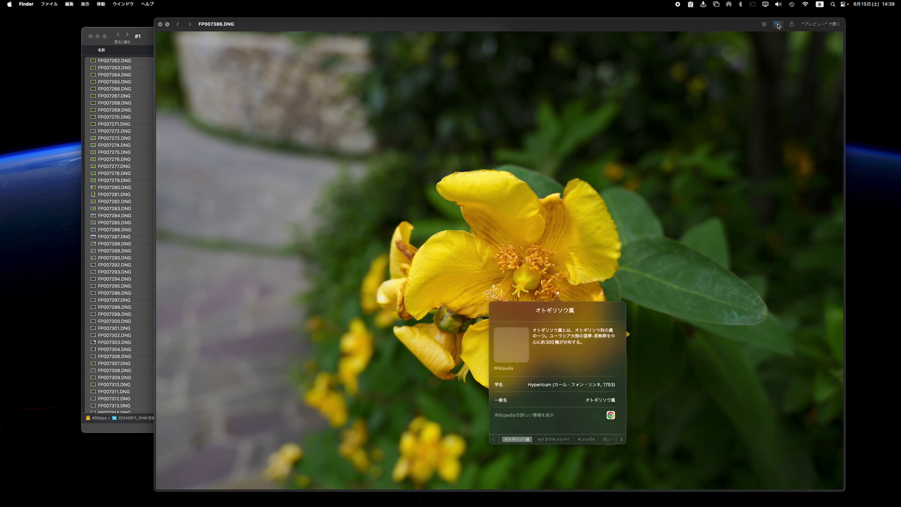
left_click(777, 26)
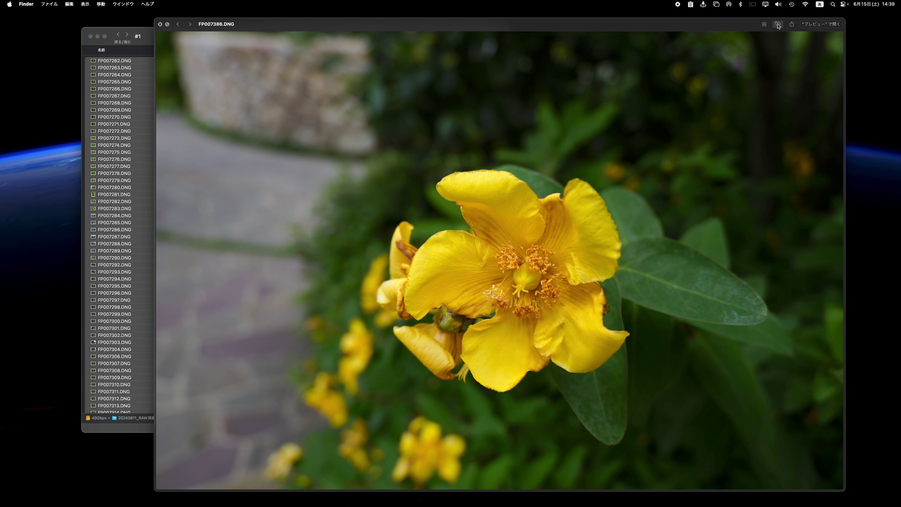
left_click(763, 24)
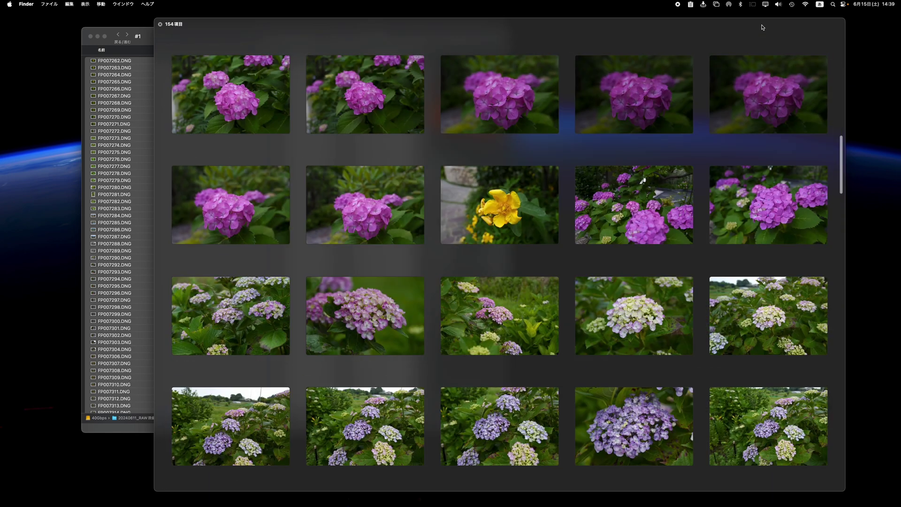
scroll(758, 114, "down", 5)
scroll(759, 114, "down", 5)
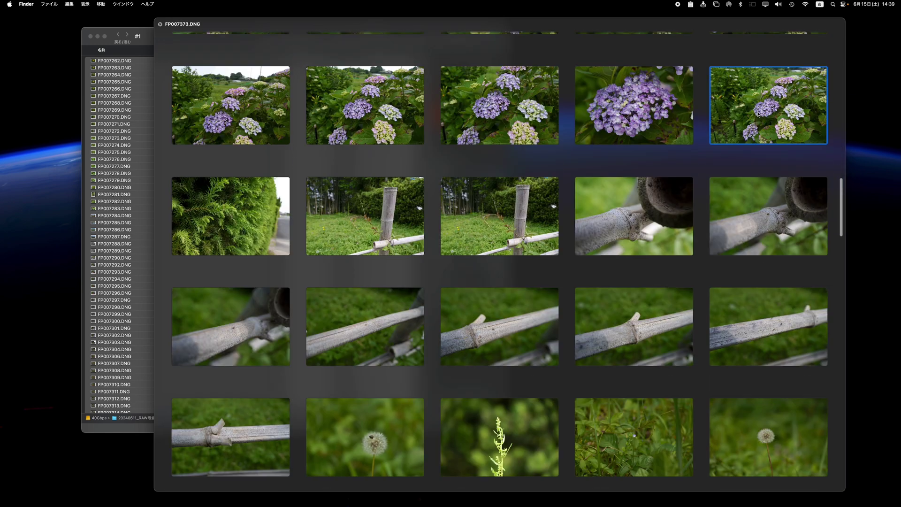
scroll(759, 114, "down", 2)
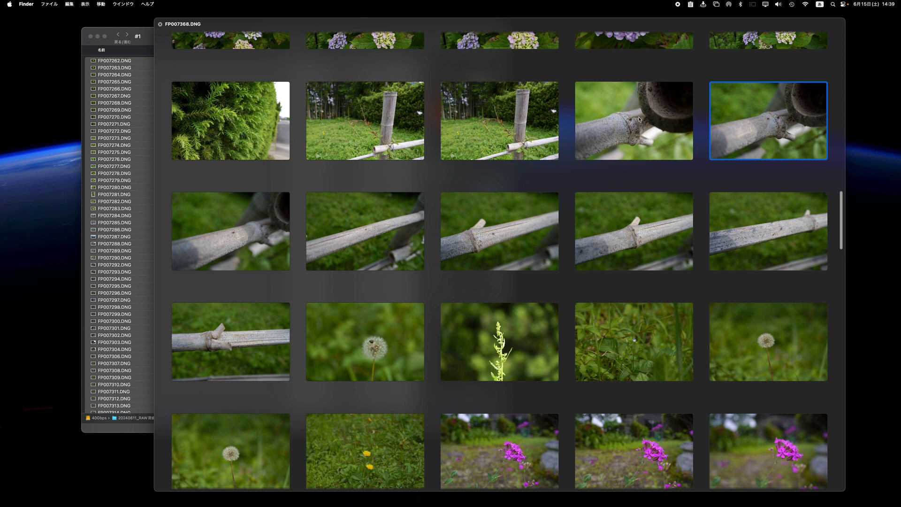
key("space")
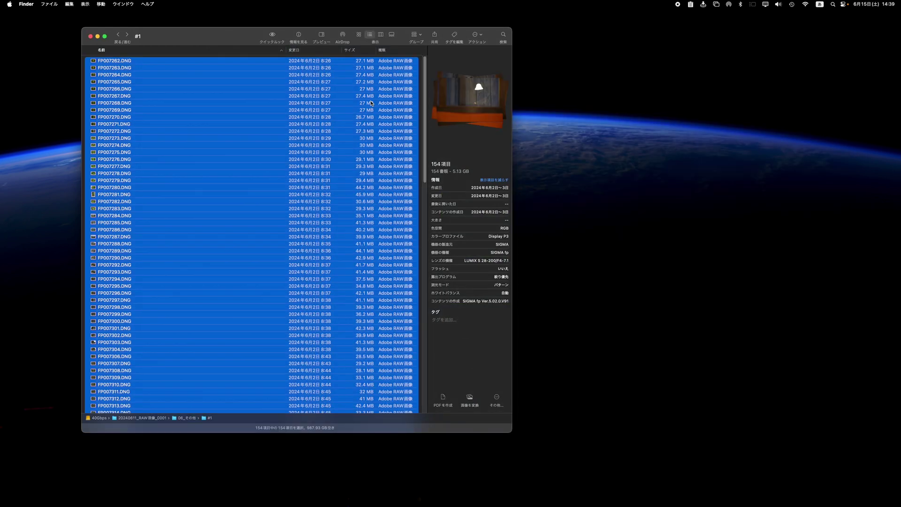
- Open folder #2 under 06_その他 and show its seven DNG photos as a grid
double_click(190, 418)
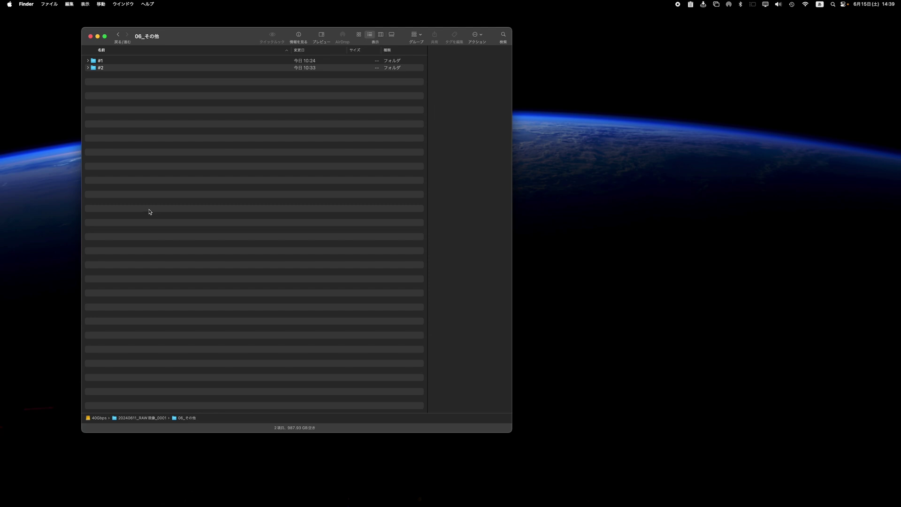
double_click(93, 67)
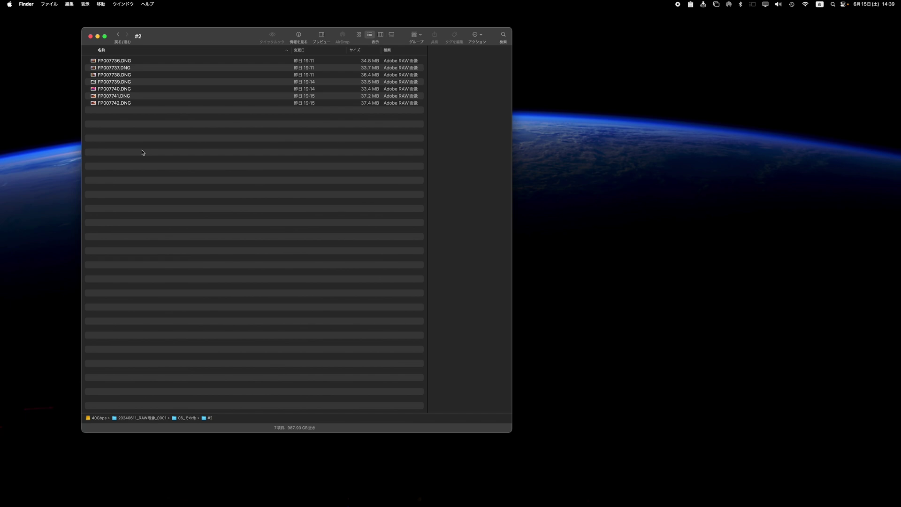
key("super+a")
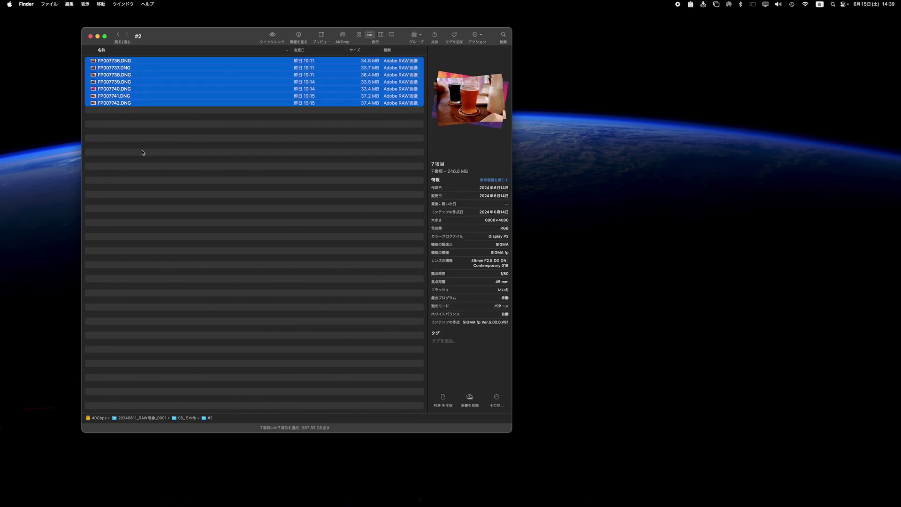
key("space")
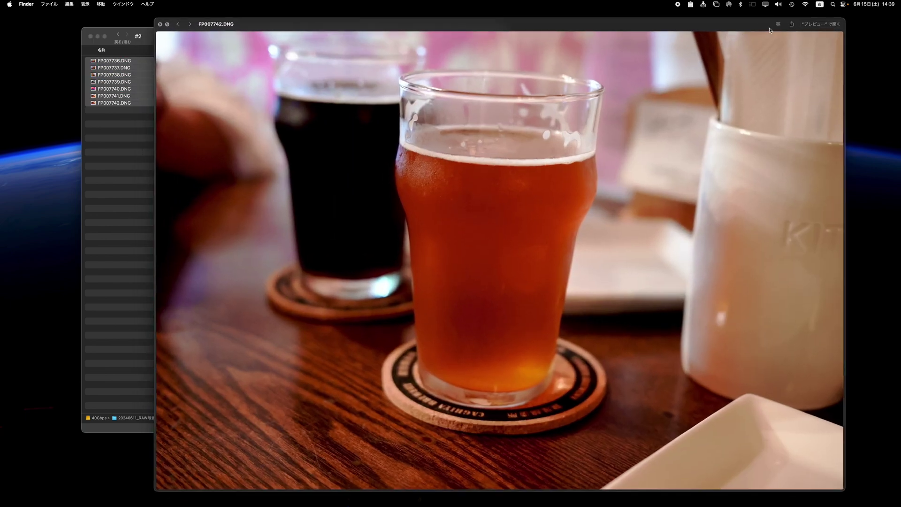
left_click(778, 24)
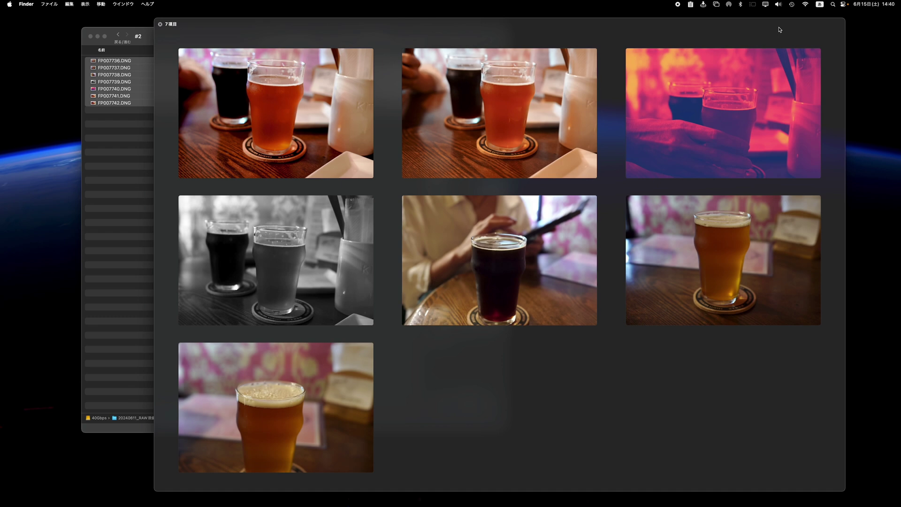
- View the beer photos one by one from FP007742 back to FP007738, then close the preview
left_click(740, 91)
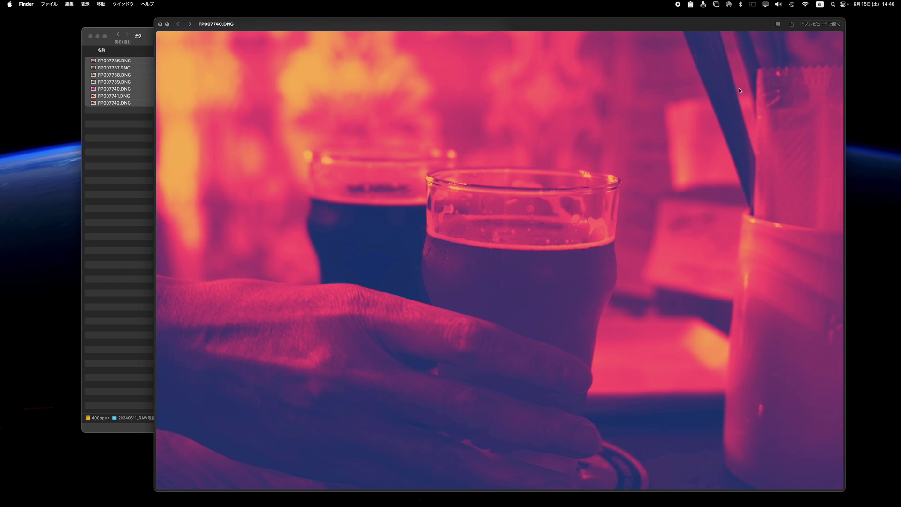
key("Down")
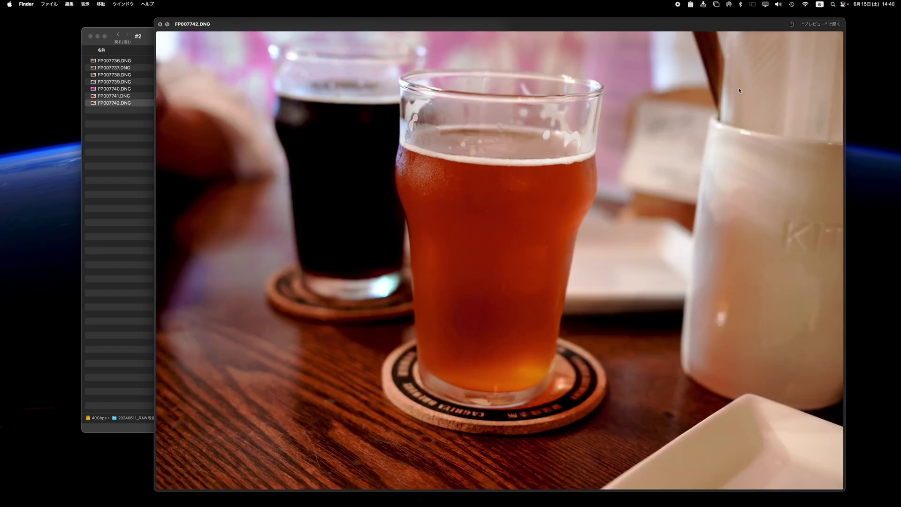
key("Up")
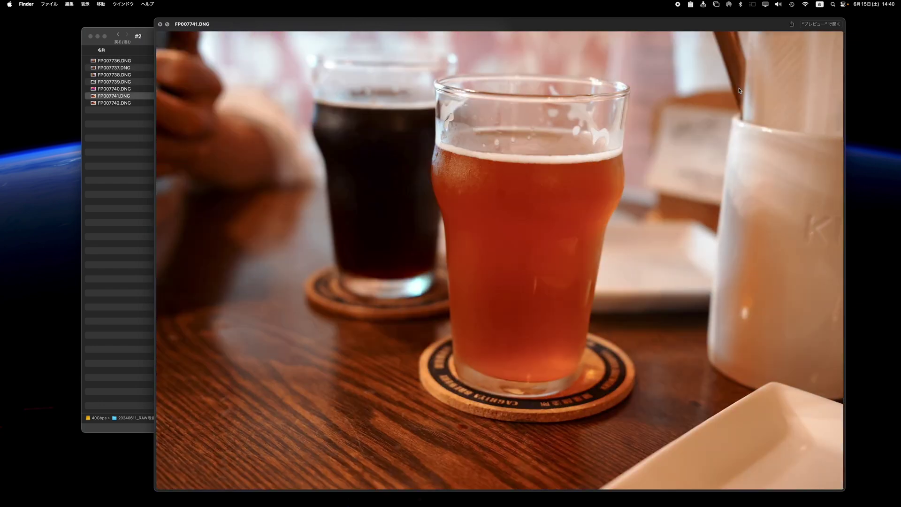
key("Up")
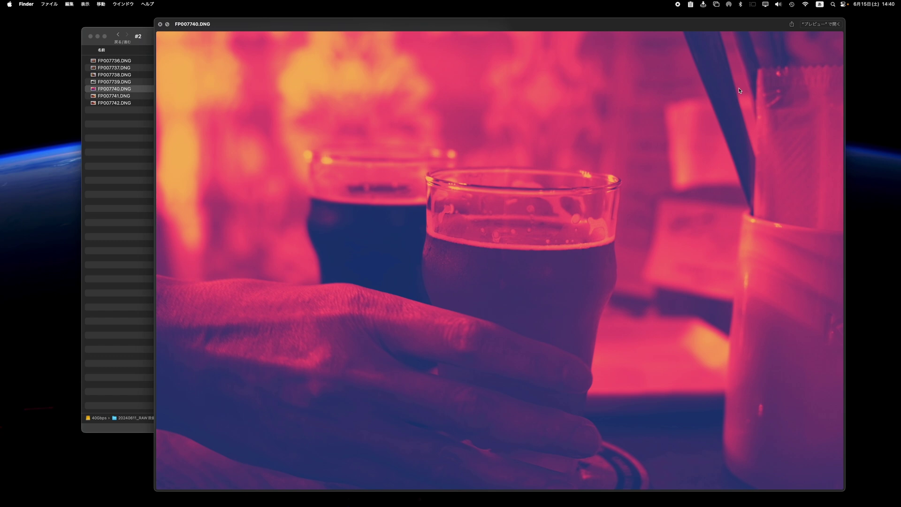
key("Up")
key("Up")
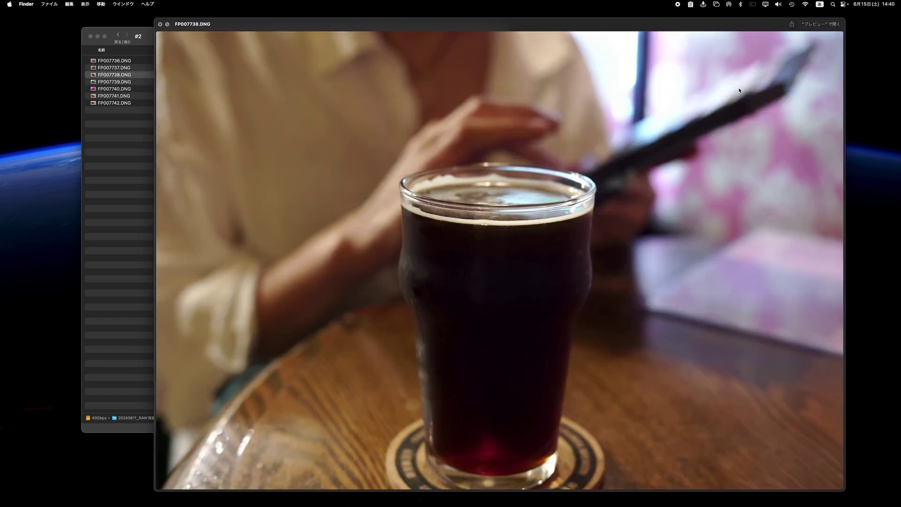
key("Up")
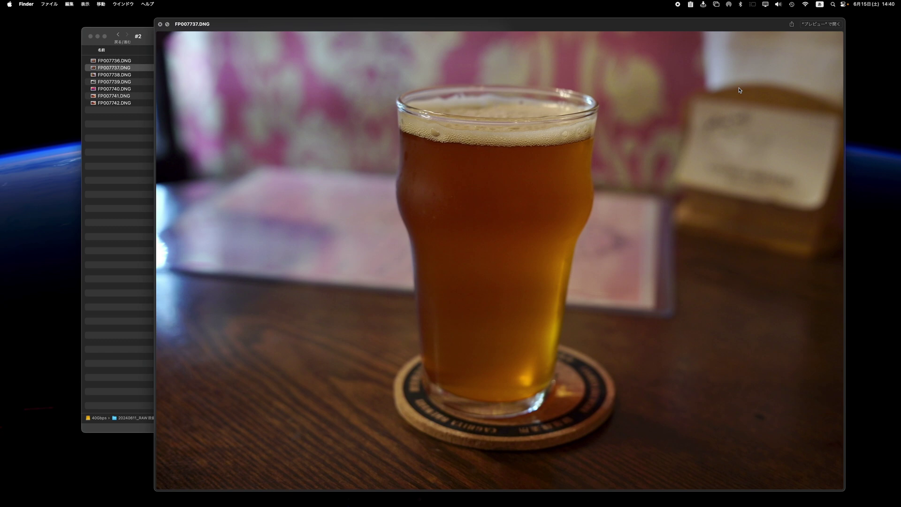
key("space")
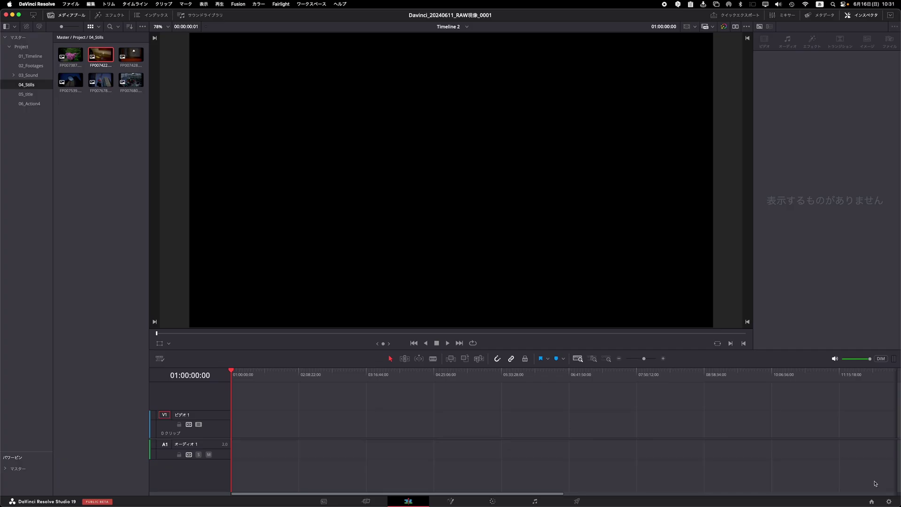
- Set the timeline resolution in Project Settings to 6000 x 4000
left_click(889, 502)
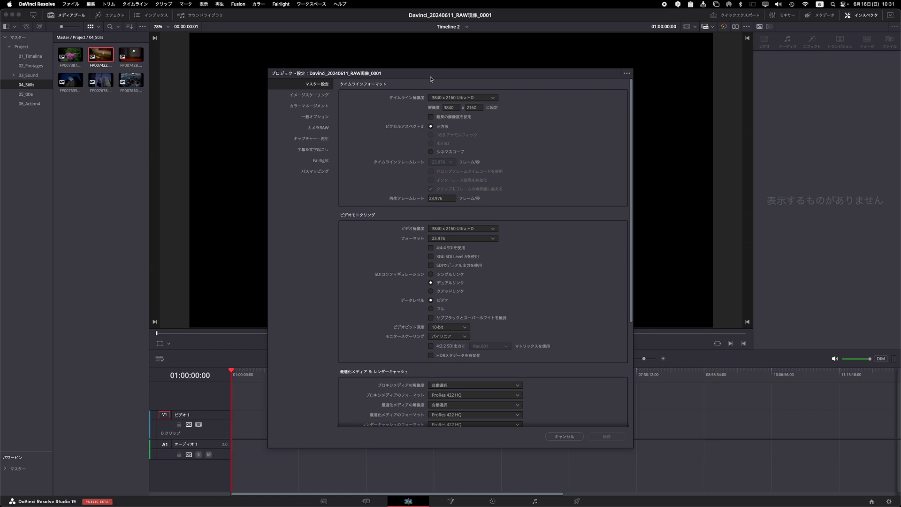
left_click_drag(423, 73, 393, 56)
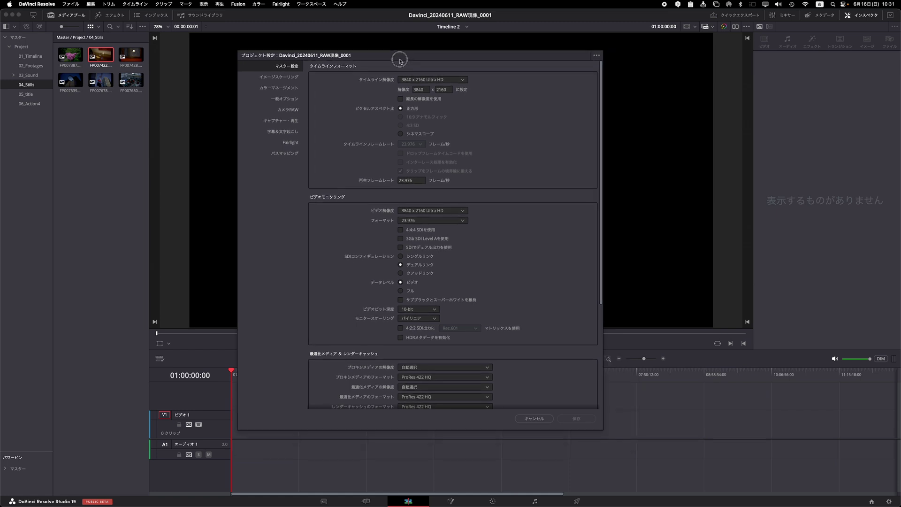
double_click(425, 90)
type("6000")
double_click(450, 91)
type("4000")
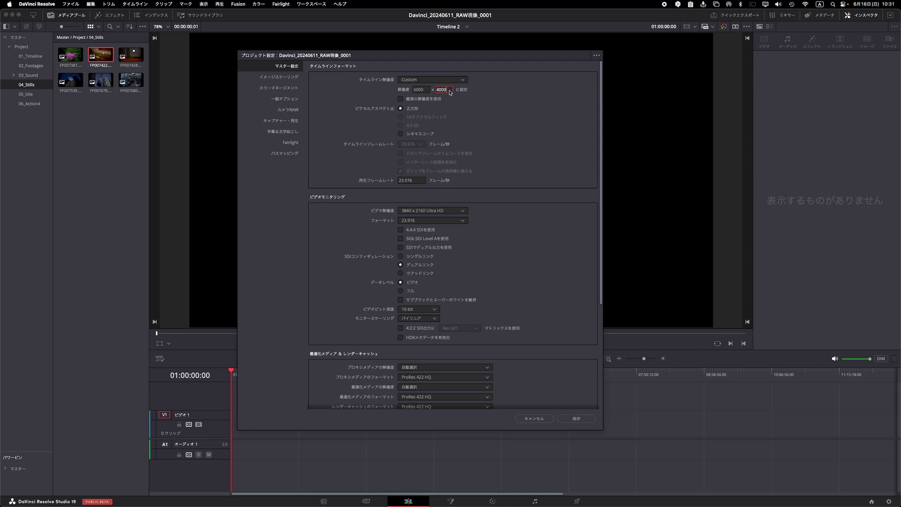
- Turn on Automatic Color Management with SDR Rec.709 processing
left_click(288, 80)
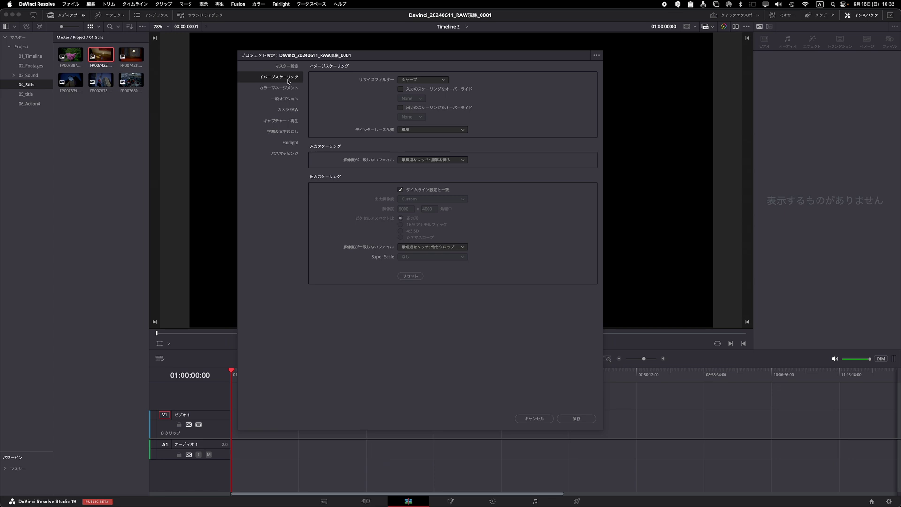
left_click(288, 89)
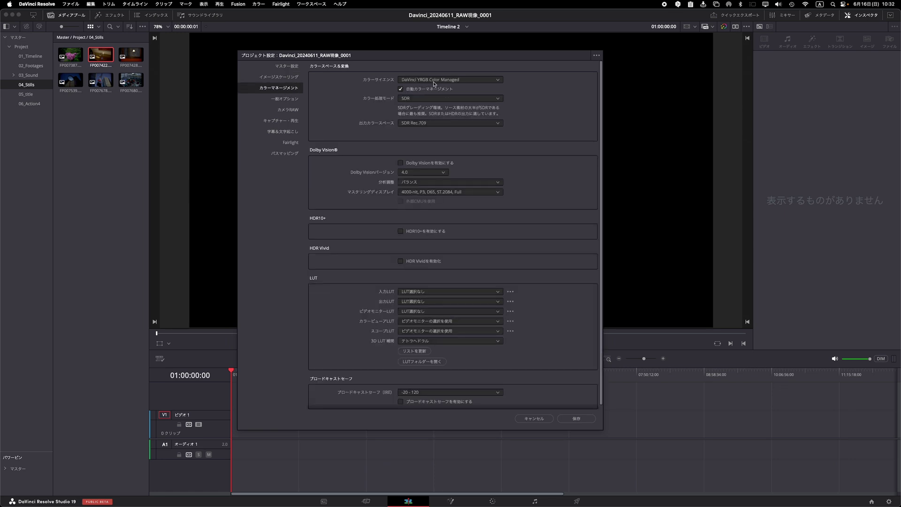
left_click(422, 98)
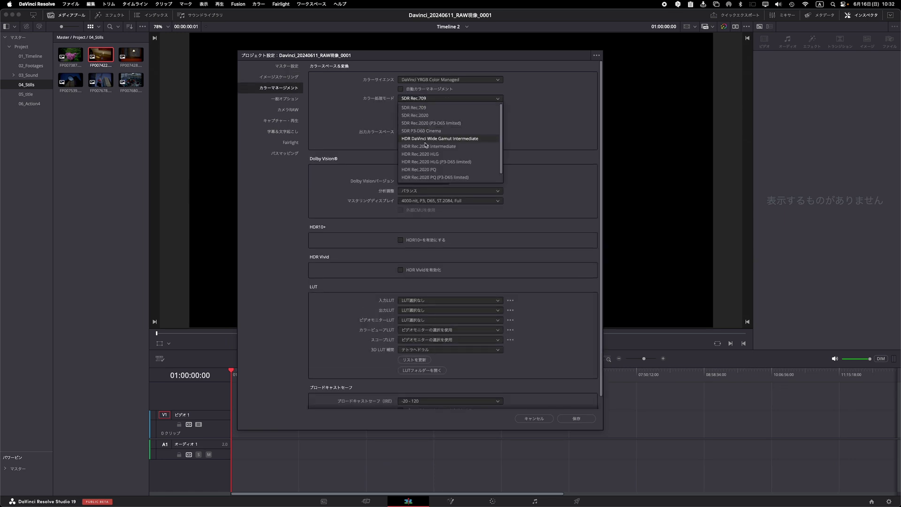
left_click(388, 89)
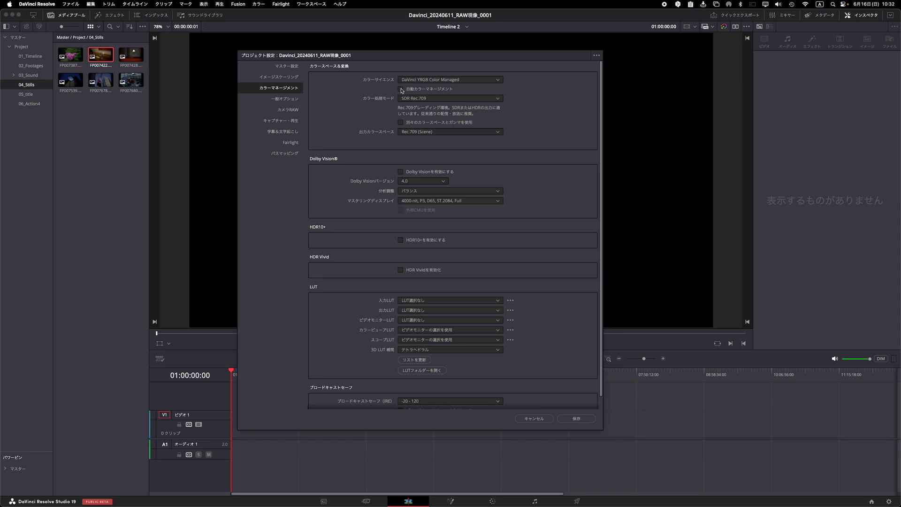
left_click(400, 90)
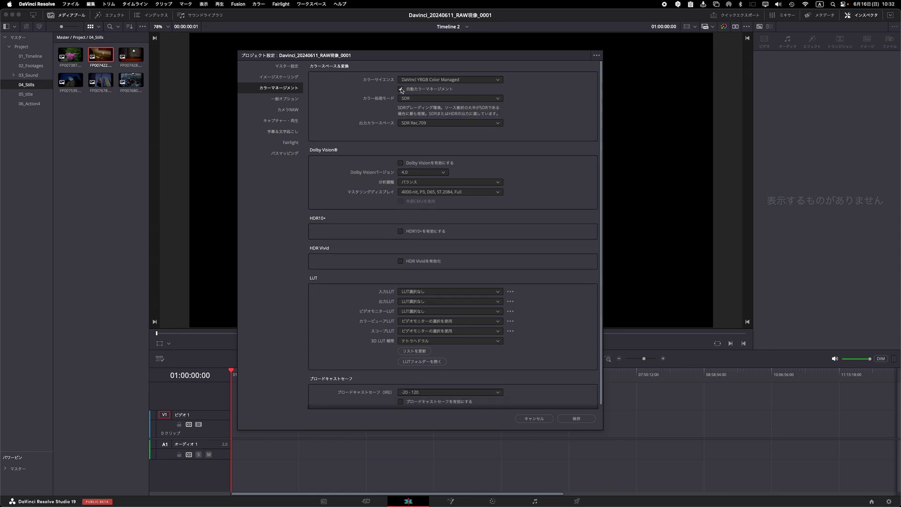
- Choose CinemaDNG as the Camera RAW profile
left_click(295, 100)
left_click(294, 112)
left_click(412, 80)
left_click(413, 113)
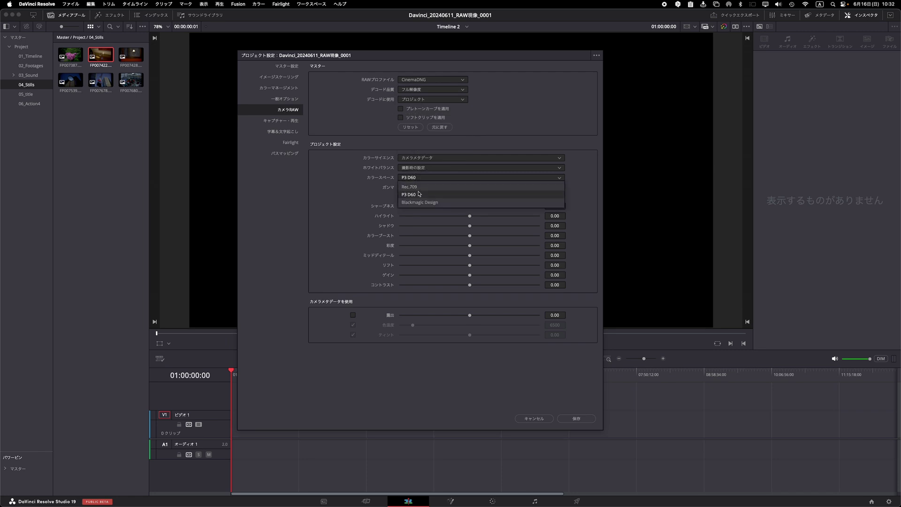
- Set the RAW colour space to P3 D60, keep Gamma 2.6, and save the project settings
left_click(419, 194)
left_click(421, 190)
left_click(419, 207)
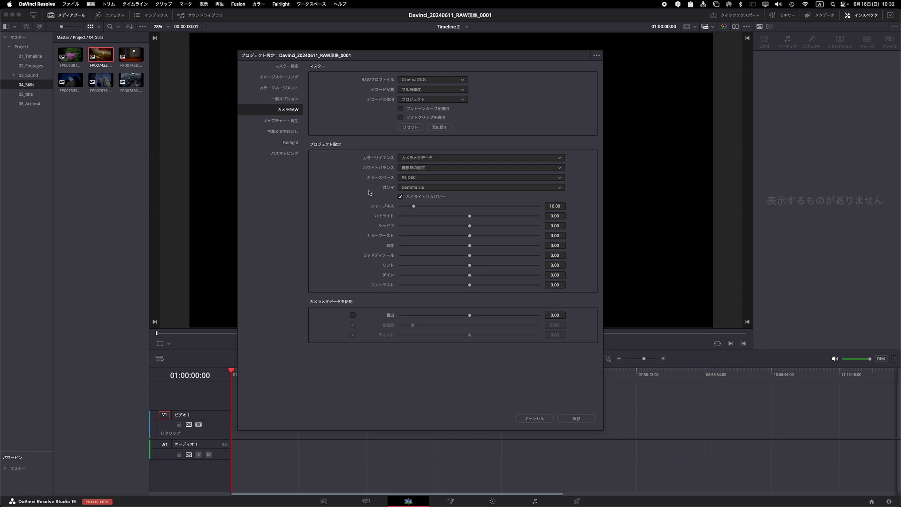
left_click(581, 418)
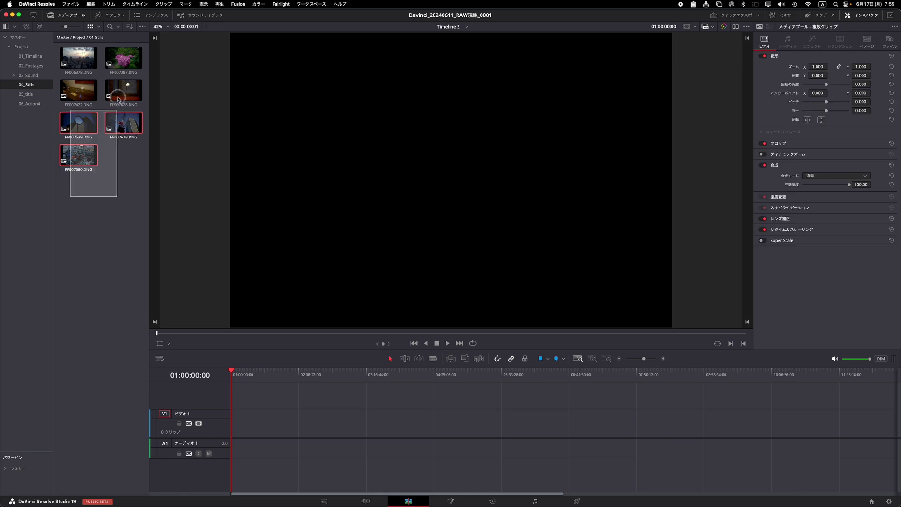
- Append the seven DNG stills to the timeline and open clip FP006378 on the Color page
key("shift+F12")
mouse_move(257, 375)
left_mouse_down()
mouse_move(505, 390)
mouse_move(286, 390)
left_mouse_up()
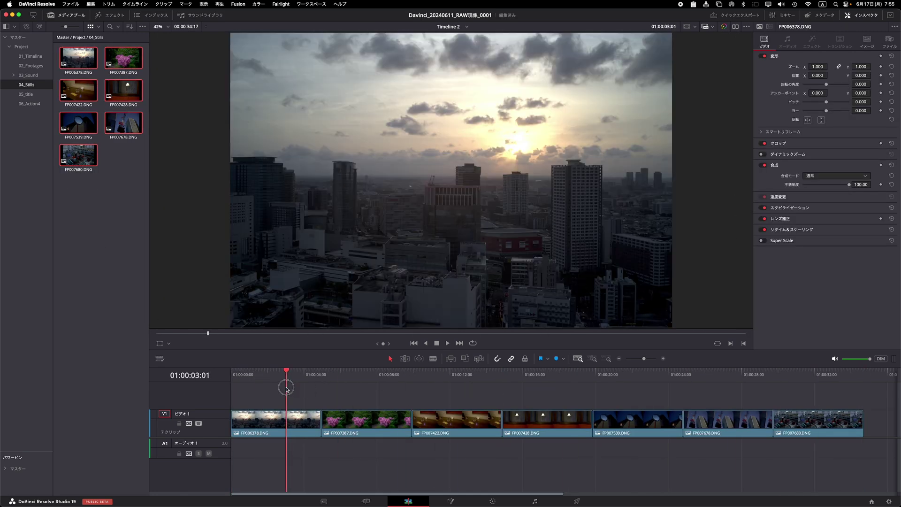
left_click(271, 419)
left_click(866, 41)
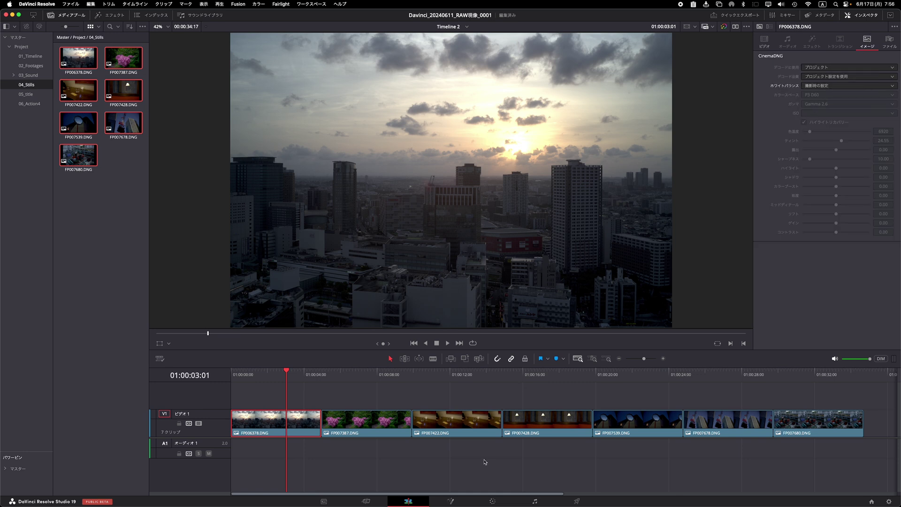
left_click(492, 501)
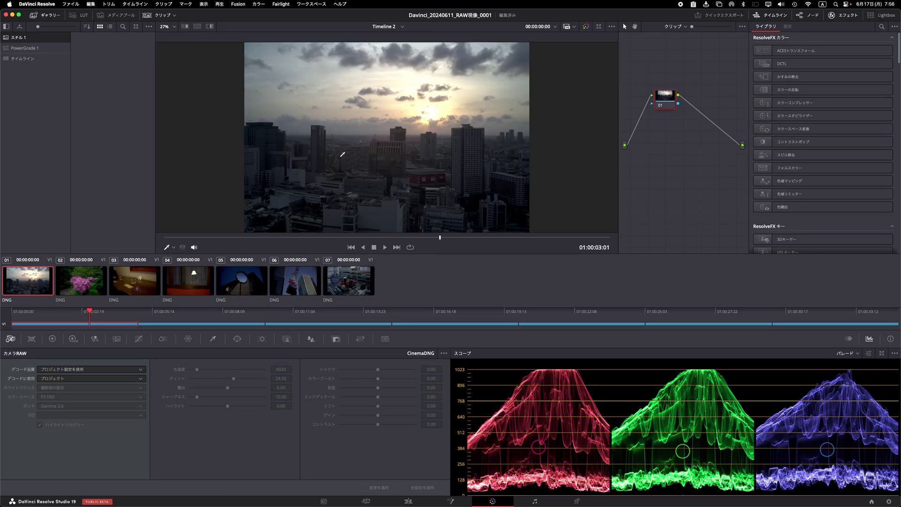
- Decode the skyline clip with its own RAW settings and enable Highlight Recovery, exposure left at 0.00
left_click(89, 379)
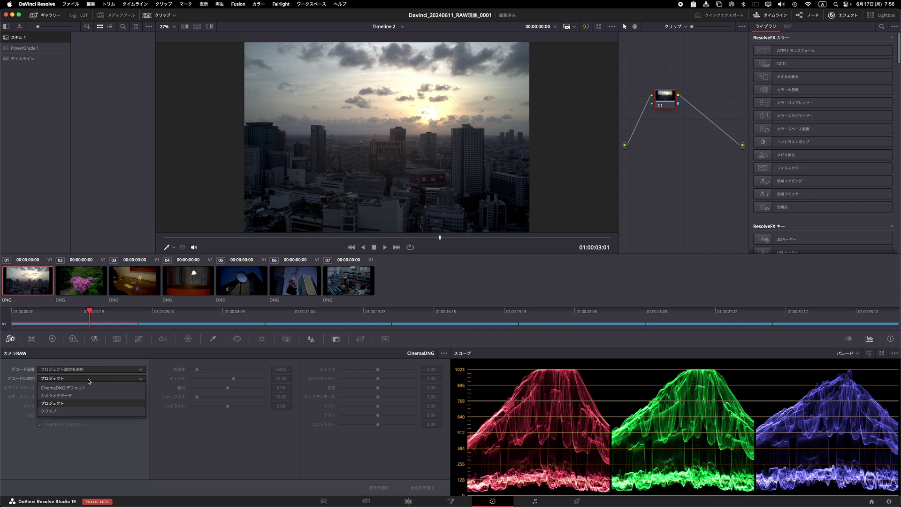
left_click(67, 403)
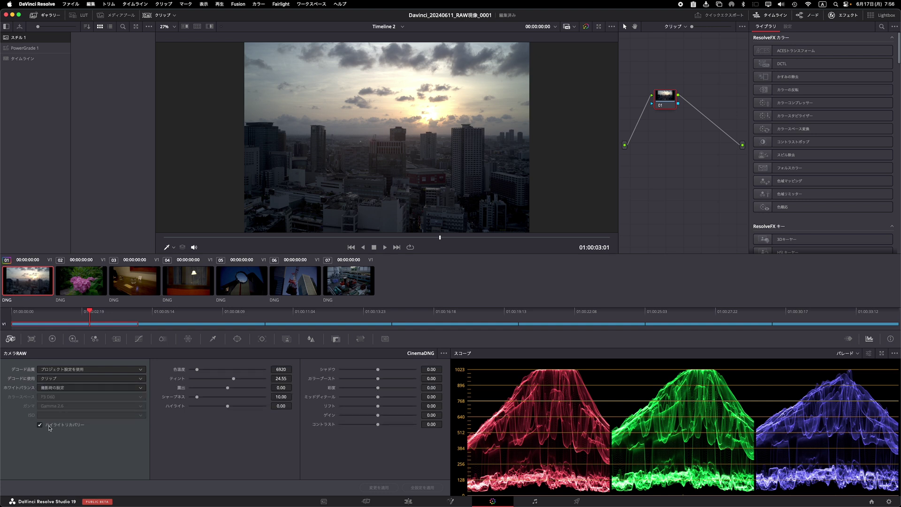
left_click(49, 427)
key("super+z")
left_click_drag(228, 388, 209, 387)
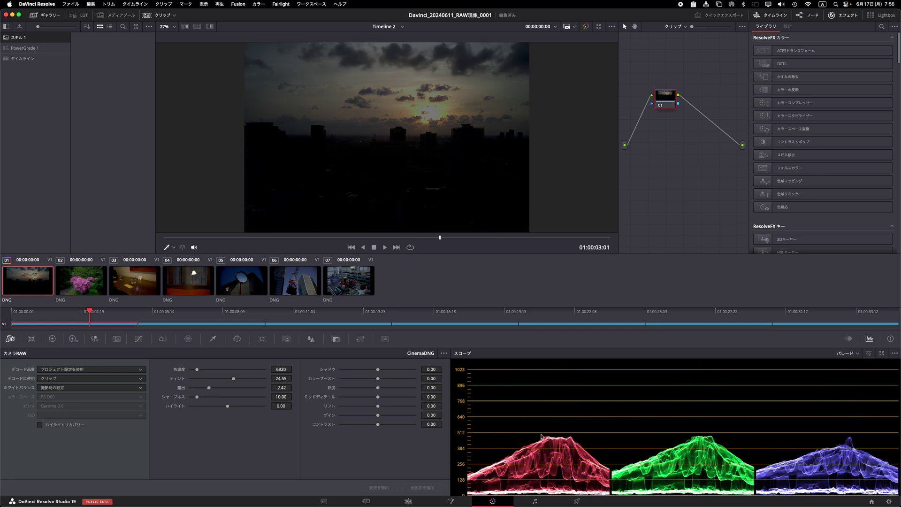
left_click(40, 425)
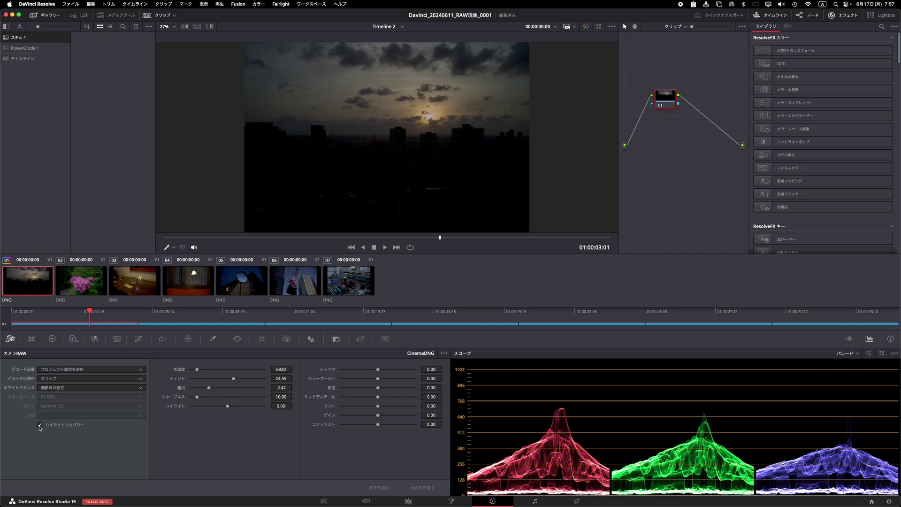
double_click(180, 388)
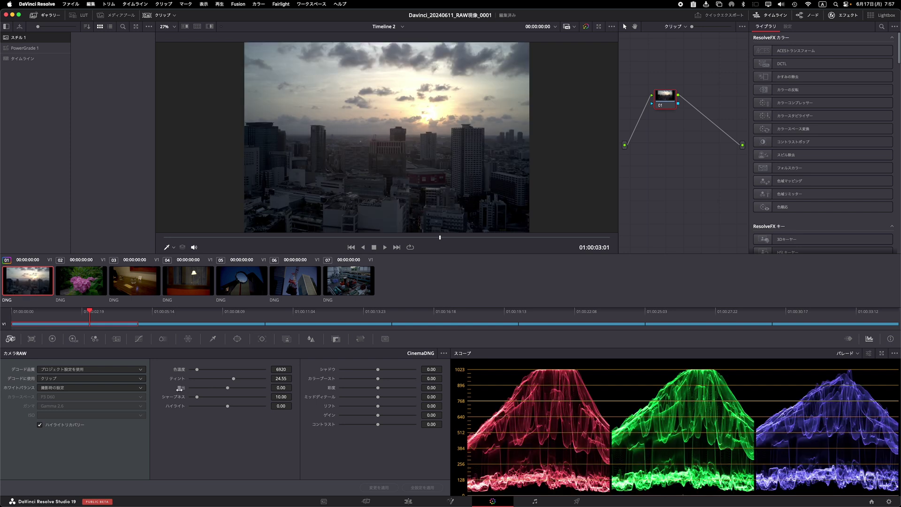
- Warm the colour temperature to 7960, lift shadows to 30.50, pull highlights to −83.50, boost saturation
mouse_move(281, 369)
left_mouse_down()
mouse_move(283, 378)
mouse_move(232, 381)
left_mouse_up()
left_click_drag(286, 387, 281, 387)
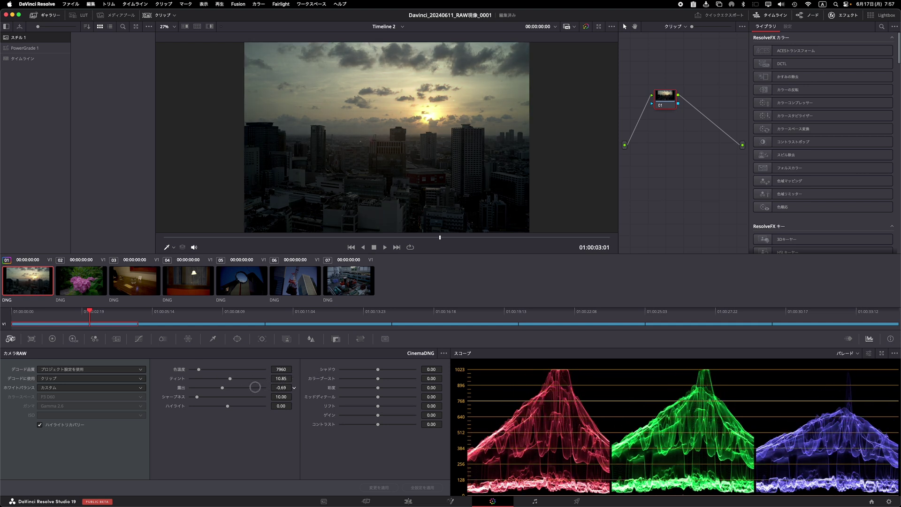
left_click_drag(424, 369, 434, 369)
left_click_drag(281, 406, 168, 404)
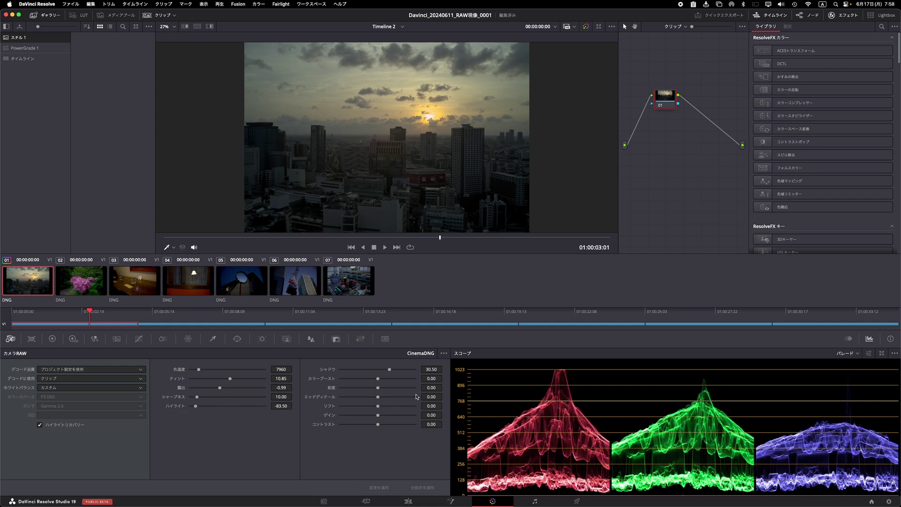
mouse_move(430, 387)
left_mouse_down()
mouse_move(450, 387)
mouse_move(419, 397)
mouse_move(432, 397)
mouse_move(417, 408)
mouse_move(456, 419)
mouse_move(396, 422)
mouse_move(435, 424)
left_mouse_up()
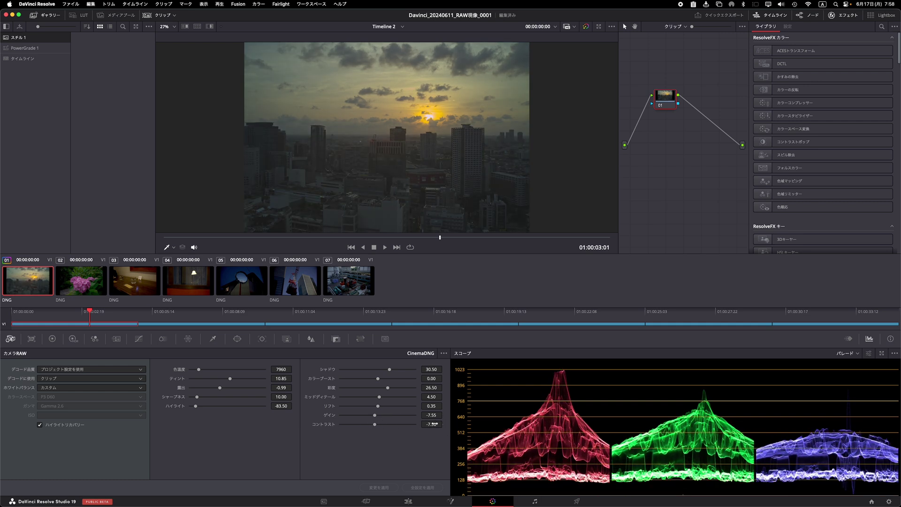
- Raise the Primaries offset slightly, then move on to the hydrangea clip 02
left_click(52, 339)
left_click_drag(383, 472, 399, 472)
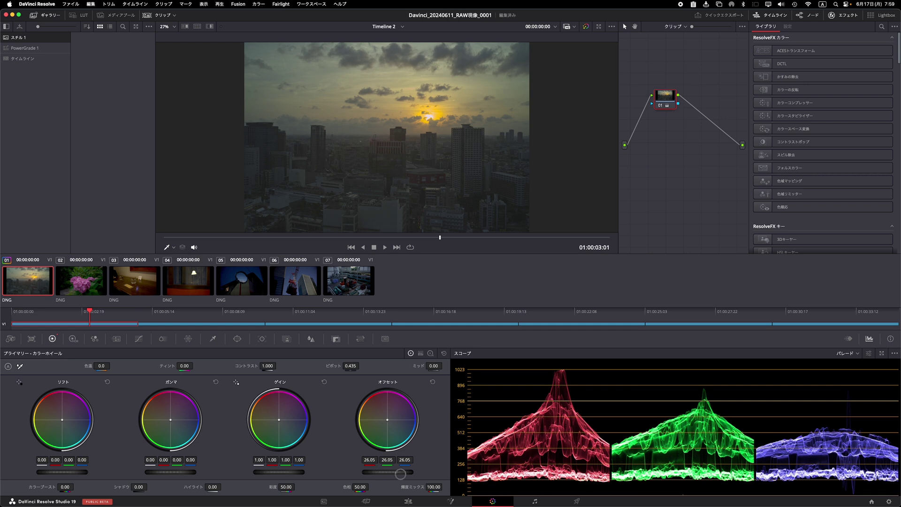
left_click(139, 340)
left_click(163, 341)
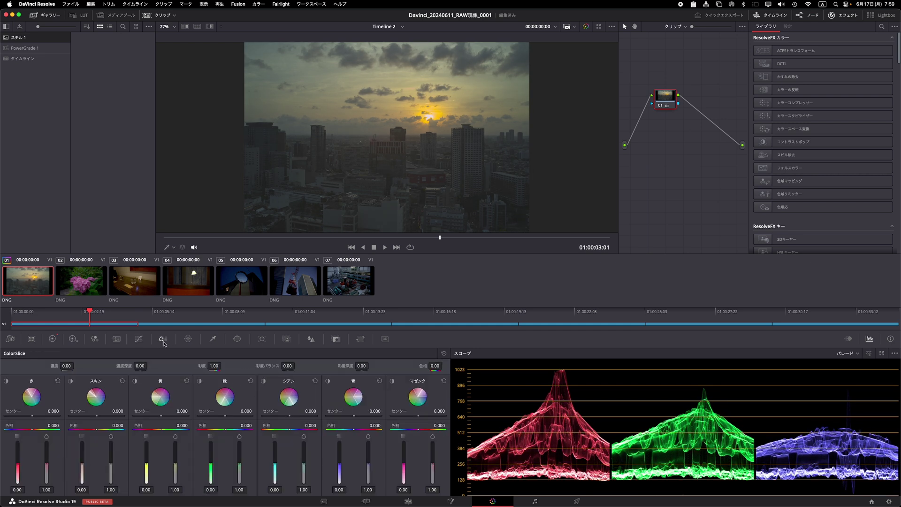
left_click(90, 283)
left_click(10, 338)
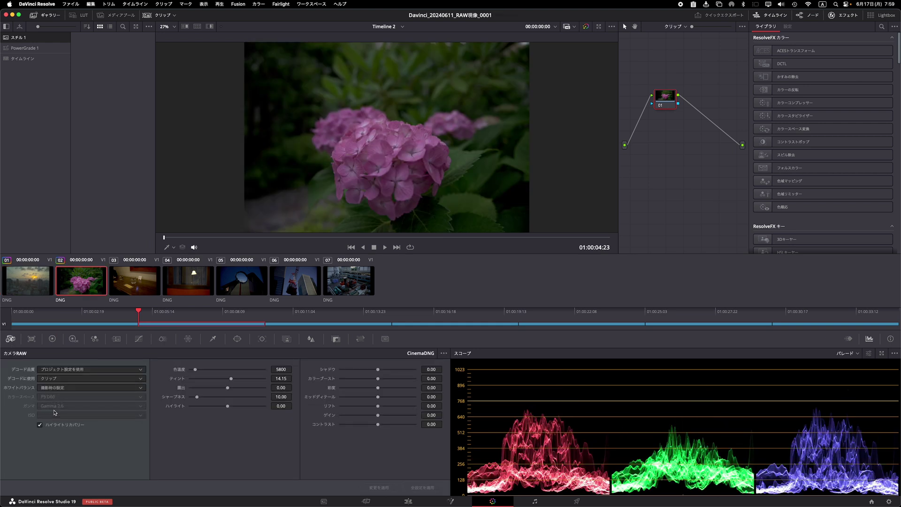
- Set the hydrangea's RAW colour temperature to 6610, tint 18.45, and deepen shadows to −19
left_click_drag(281, 369, 307, 371)
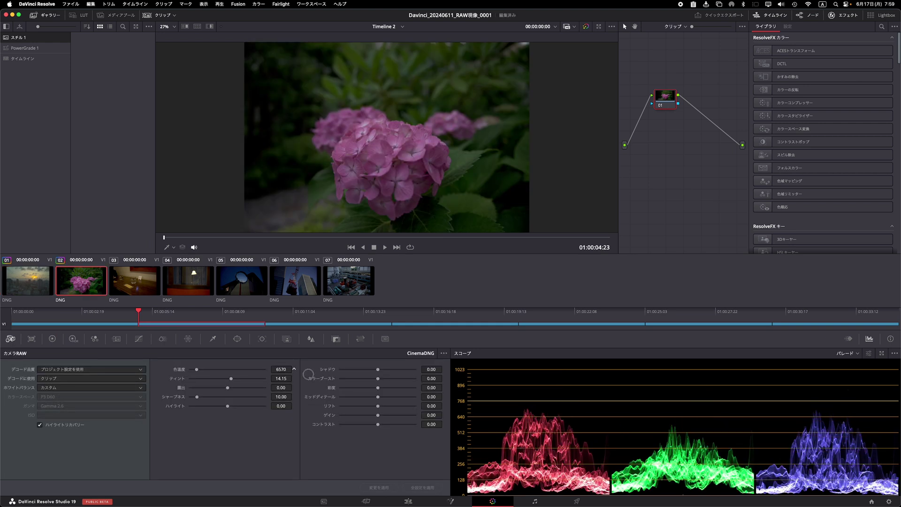
mouse_move(281, 378)
left_mouse_down()
mouse_move(300, 378)
mouse_move(301, 388)
left_mouse_up()
left_click_drag(431, 369, 416, 369)
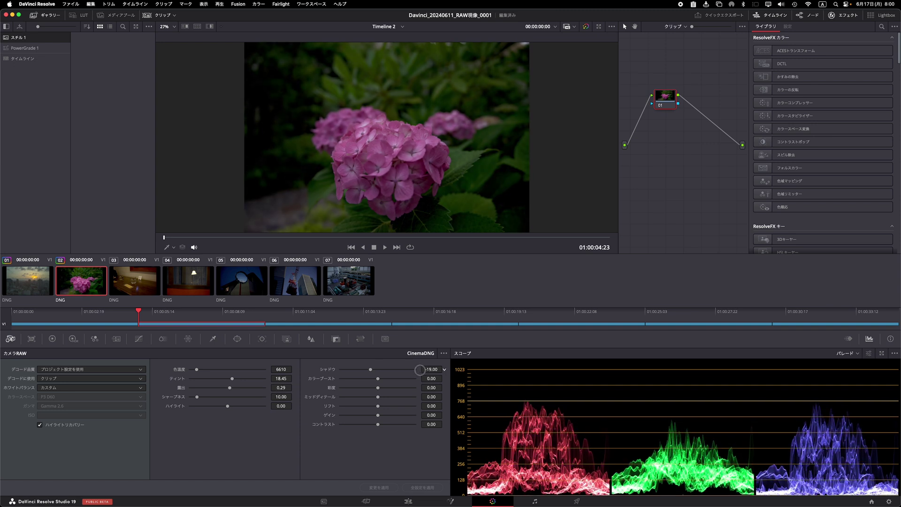
left_click_drag(431, 414, 441, 415)
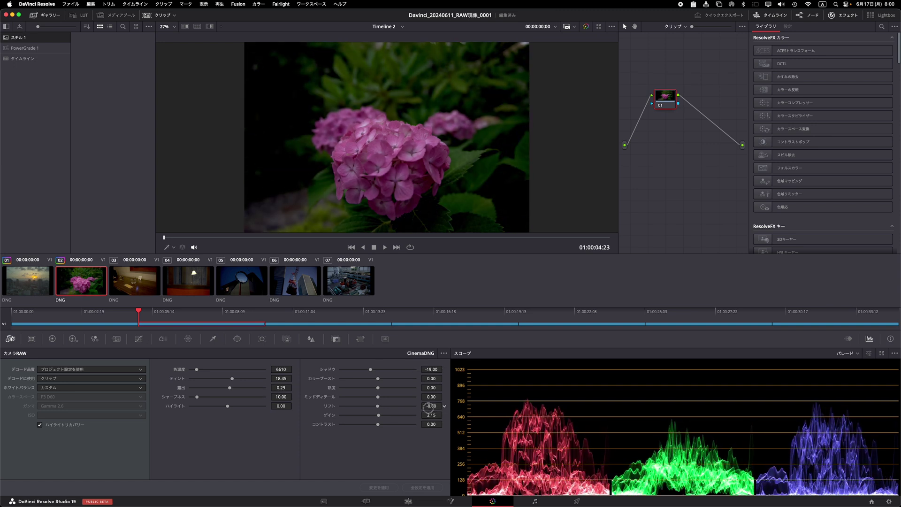
- Nudge gamma up, lift down, gain up, and set the magenta slice to −0.19 and 1.11
left_click(53, 338)
left_click_drag(168, 472, 179, 472)
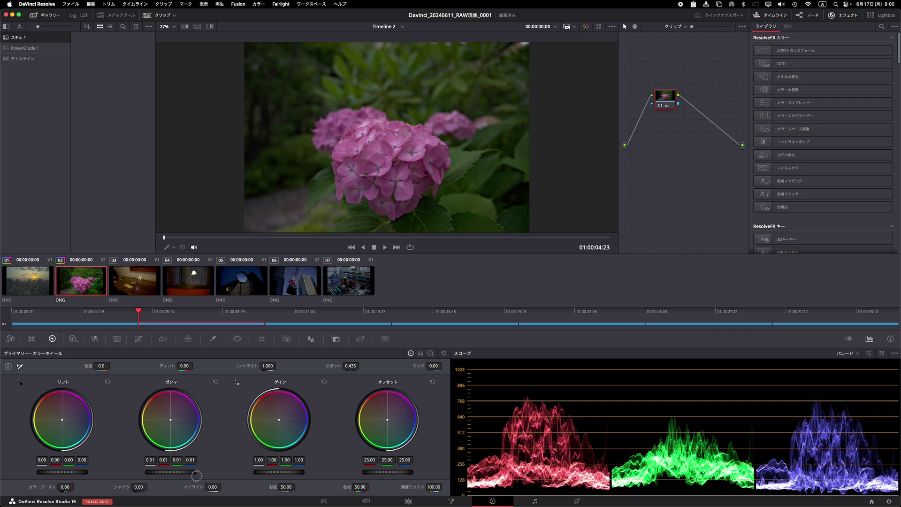
left_click_drag(66, 472, 57, 471)
left_click_drag(279, 472, 289, 473)
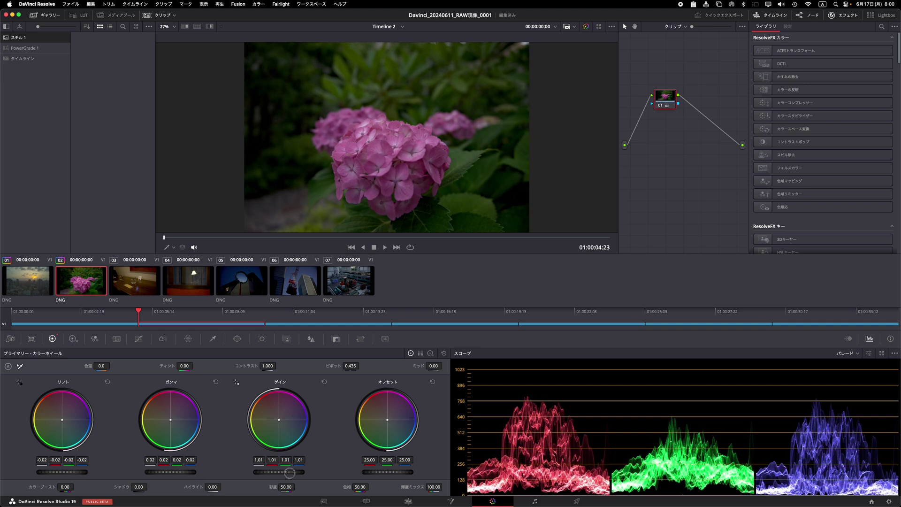
left_click(162, 339)
left_click_drag(403, 481, 432, 437)
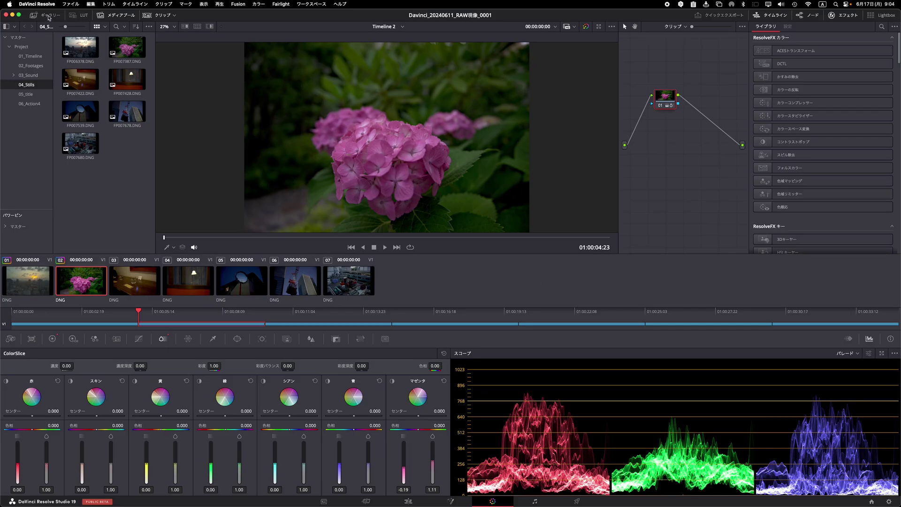
- Show the Gallery and bring up the viewer's context menu for grabbing a still
left_click(49, 15)
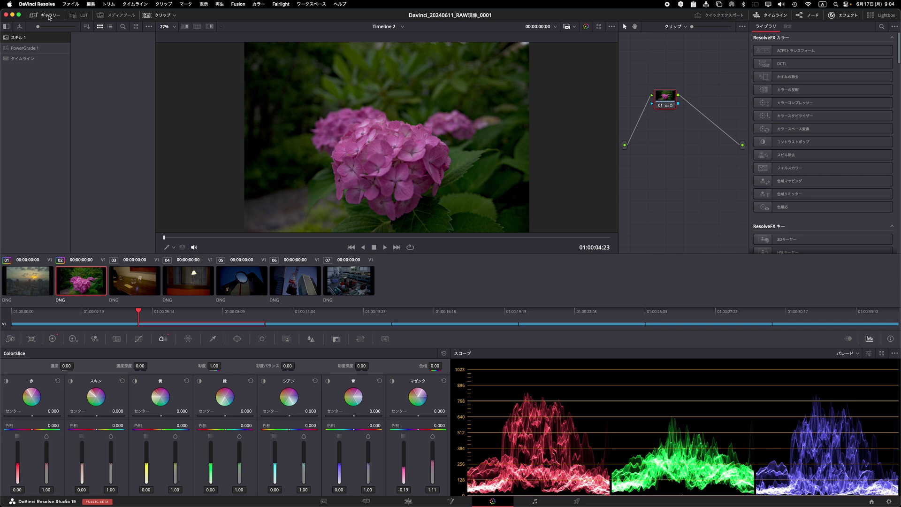
right_click(290, 103)
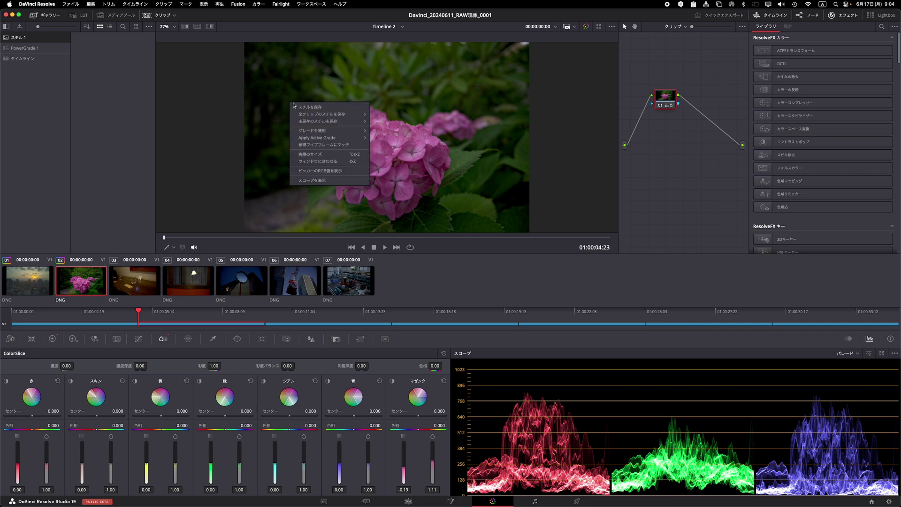
- Grab a still of the hydrangea and export still 1.2.1 as a JPEG
left_click(301, 108)
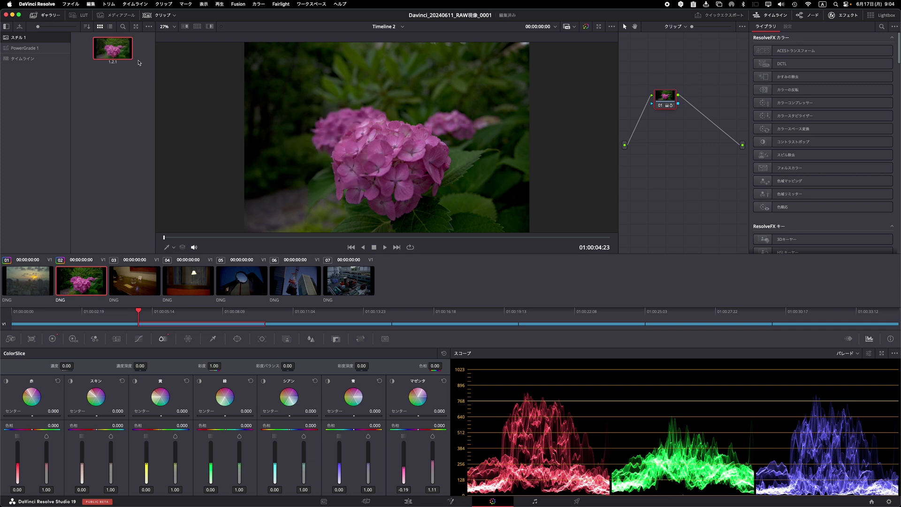
right_click(113, 50)
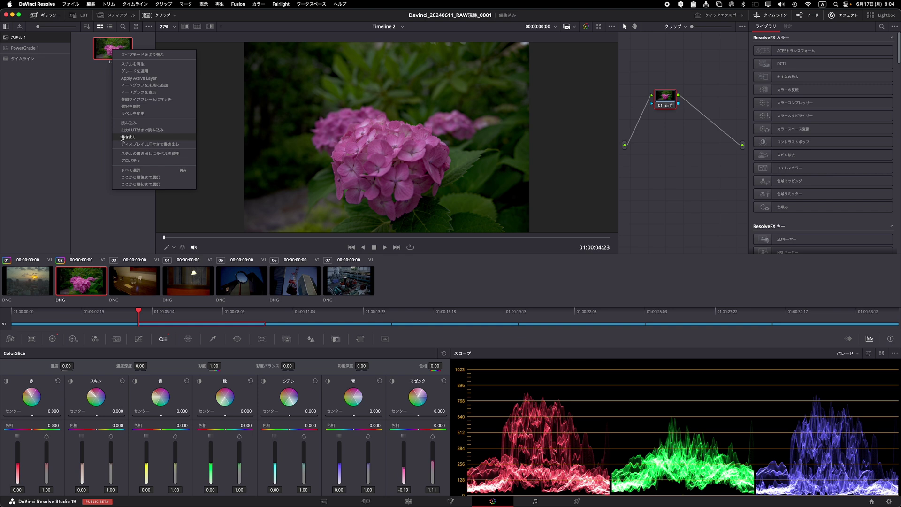
left_click(127, 136)
left_click(484, 295)
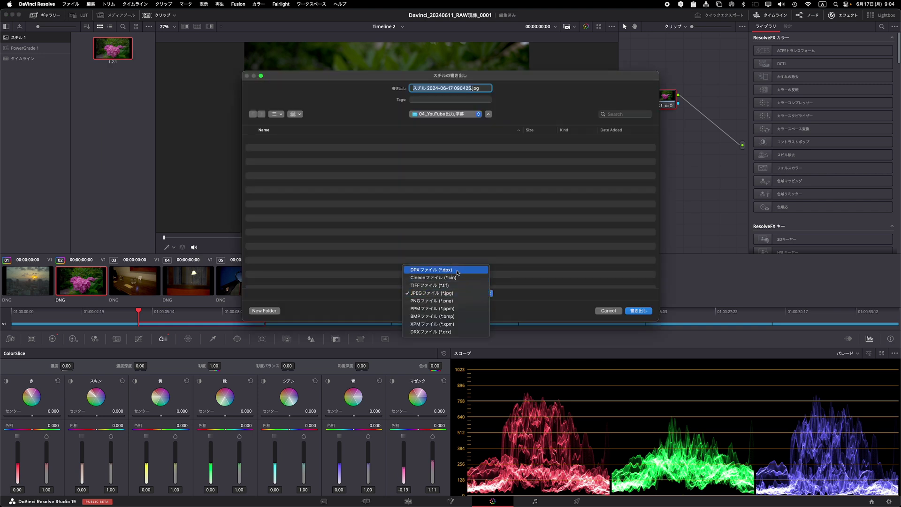
left_click(441, 294)
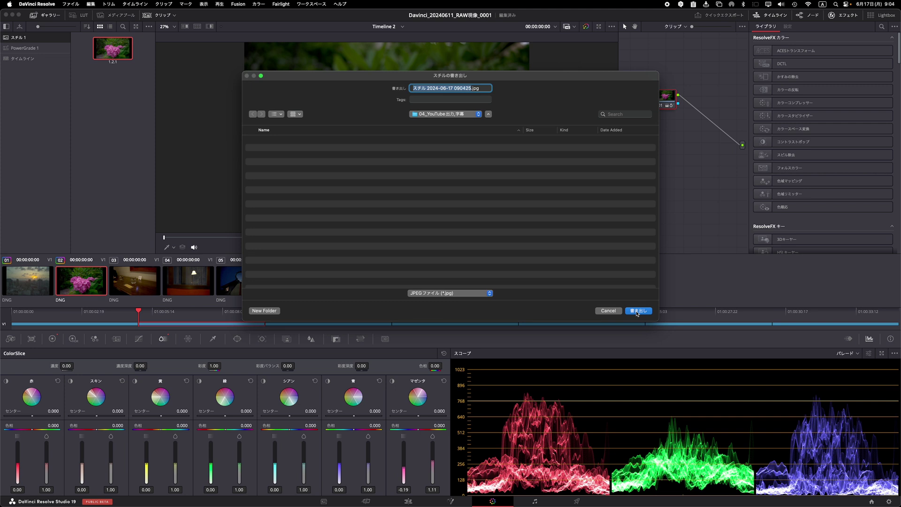
left_click(637, 311)
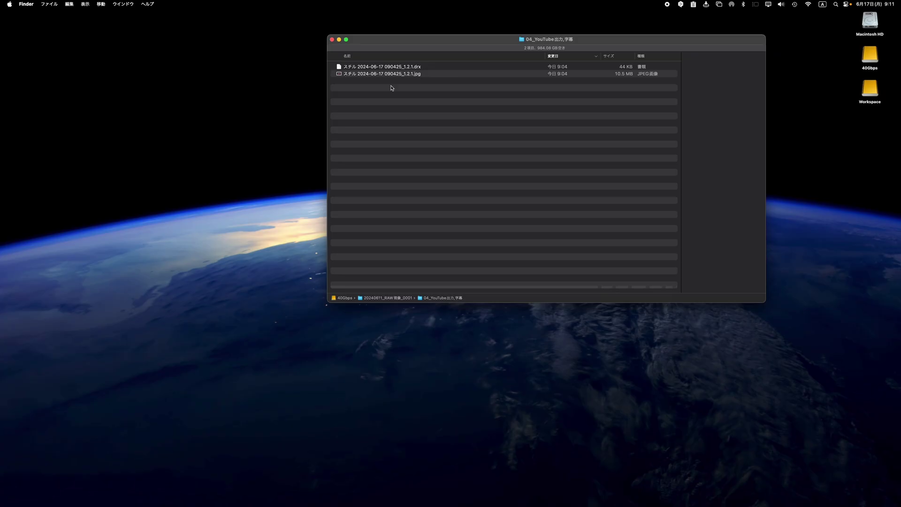
- Open the exported JPEG in Pixelmator Pro and zoom in on the flower
right_click(390, 75)
mouse_move(469, 87)
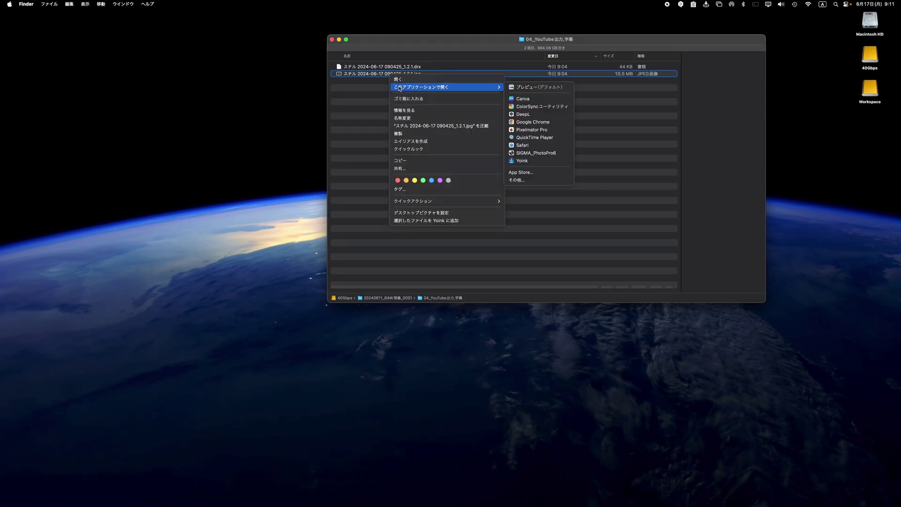
left_click(524, 130)
left_click_drag(419, 255, 458, 300)
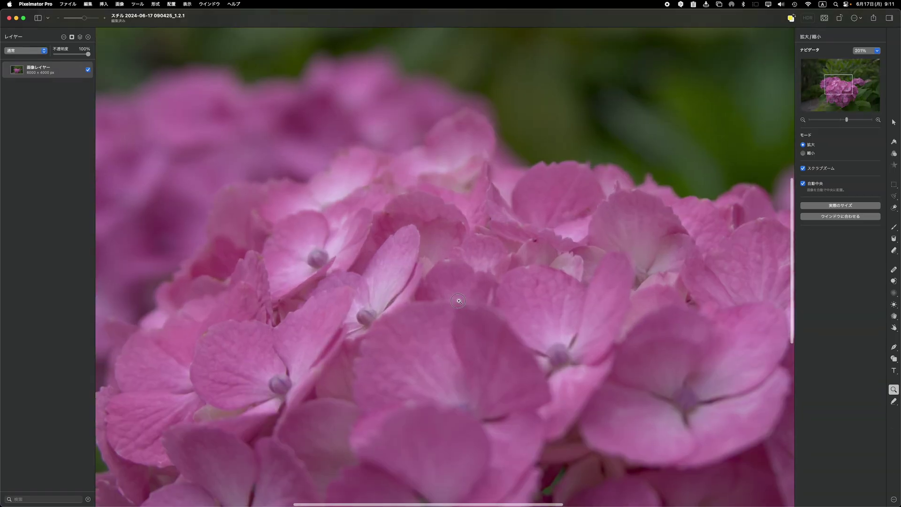
left_click_drag(846, 120, 840, 127)
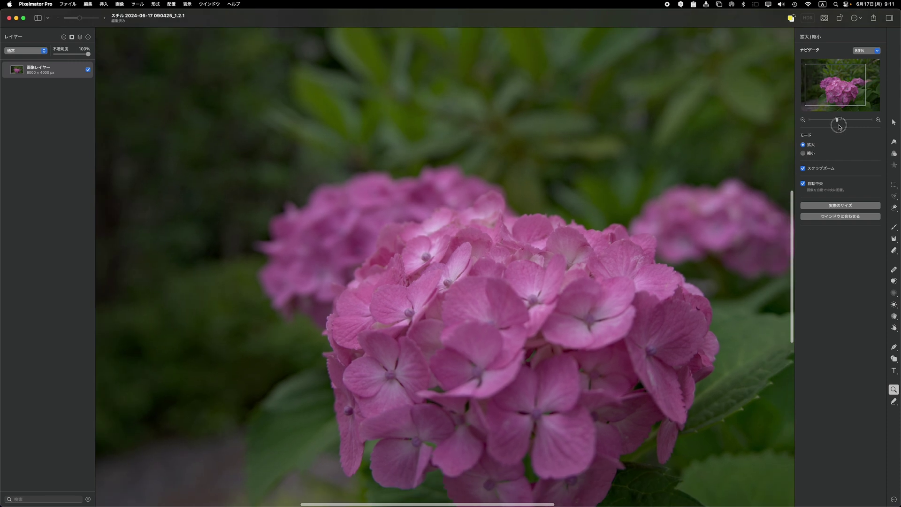
scroll(551, 50, "down", 5)
scroll(551, 51, "up", 3)
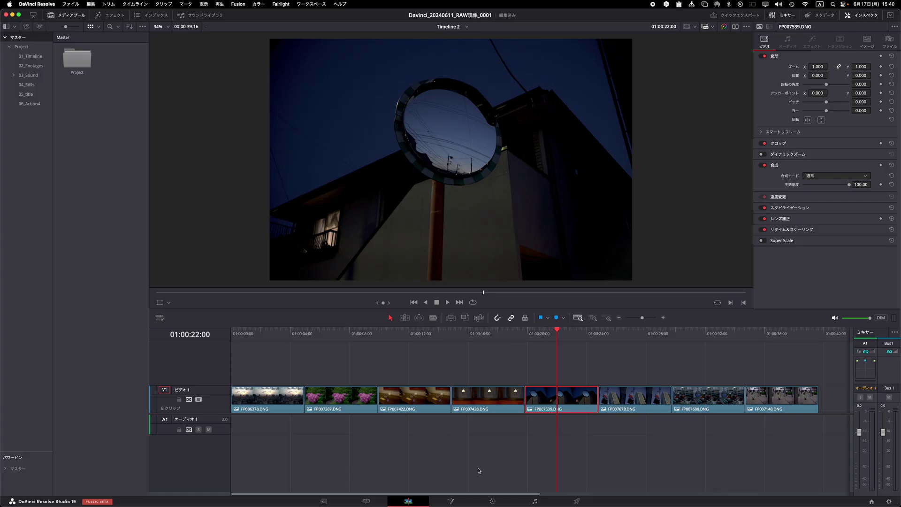
- Decode the mirror photo per clip with 9223 K temperature, exposure 0.67 and gain 3.55
left_click(491, 500)
left_click(86, 378)
left_click(61, 394)
left_click_drag(280, 369, 278, 369)
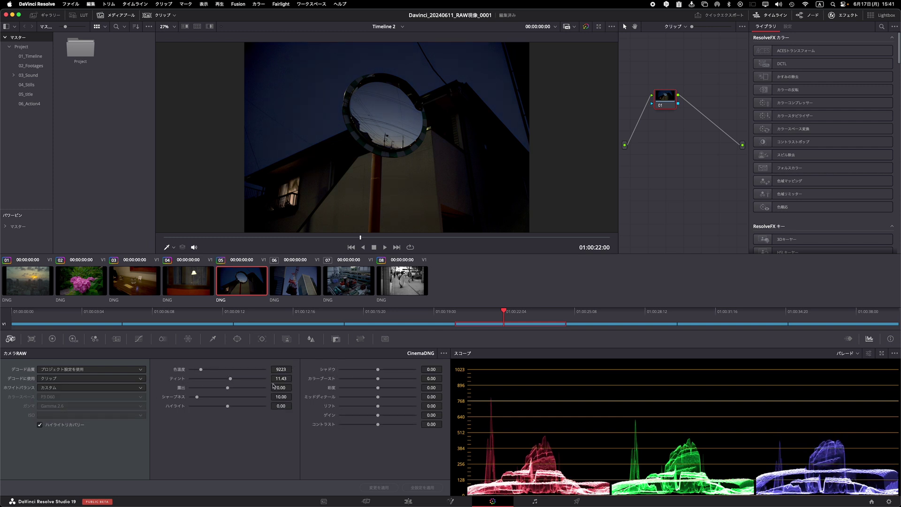
left_click_drag(281, 387, 323, 384)
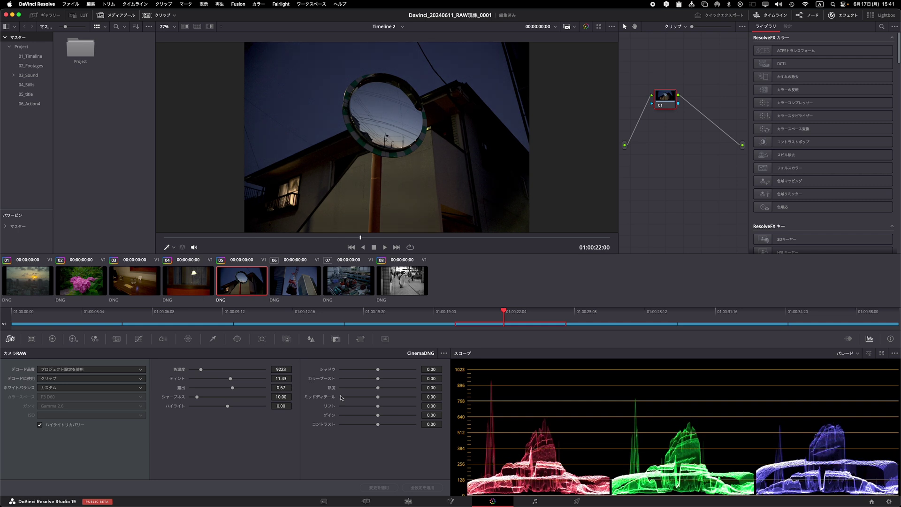
left_click_drag(429, 416, 431, 407)
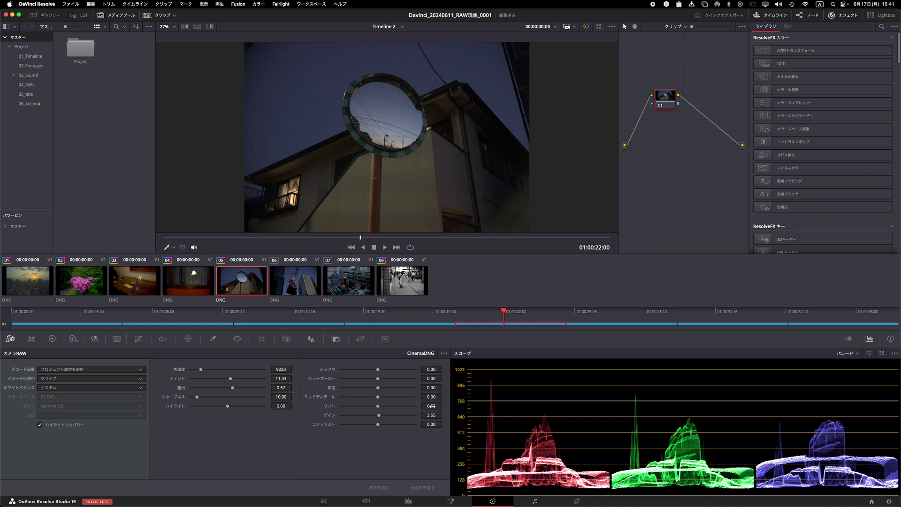
- Add the Noise Reduction effect from the Library onto node 01
scroll(450, 113, "up", 4)
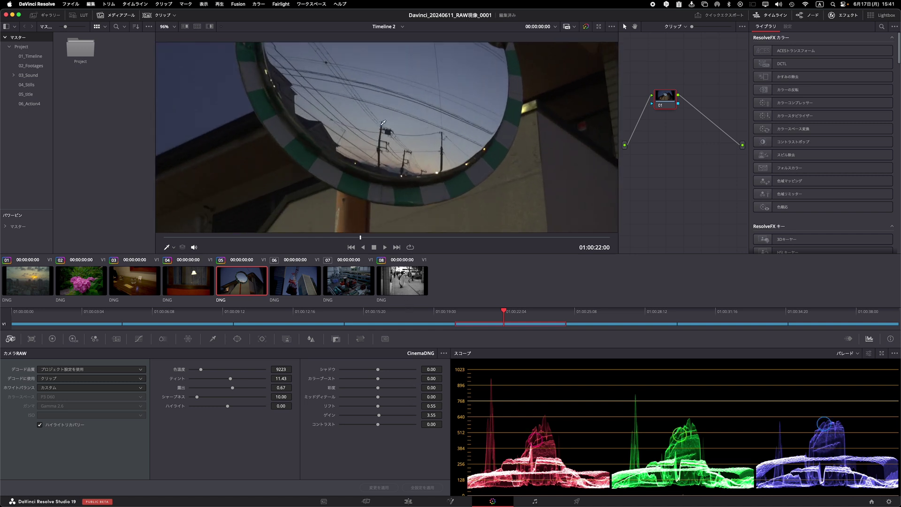
scroll(451, 113, "up", 4)
scroll(450, 112, "up", 3)
scroll(807, 126, "down", 5)
scroll(816, 124, "down", 10)
scroll(817, 124, "up", 5)
left_click_drag(816, 60, 670, 99)
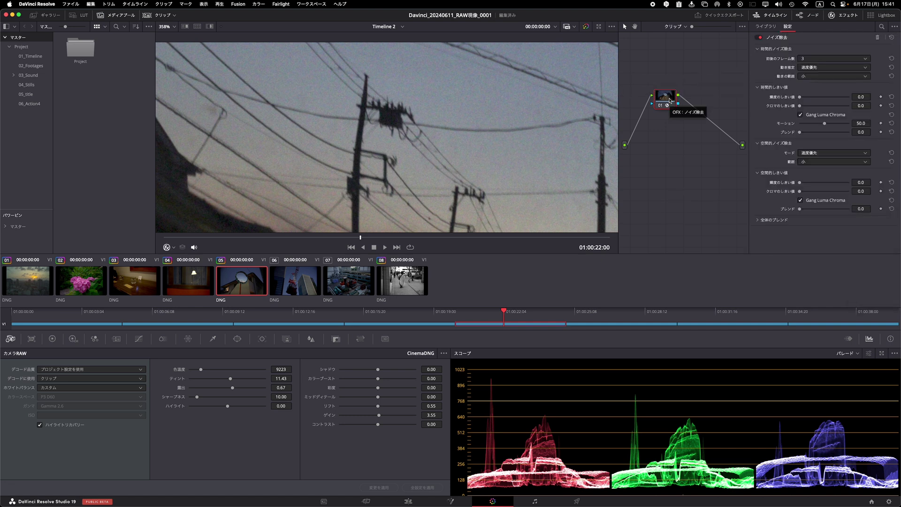
- Set the Spatial NR Mode to UltraNR and show the whole frame in the viewer again
left_click(821, 154)
left_click(814, 186)
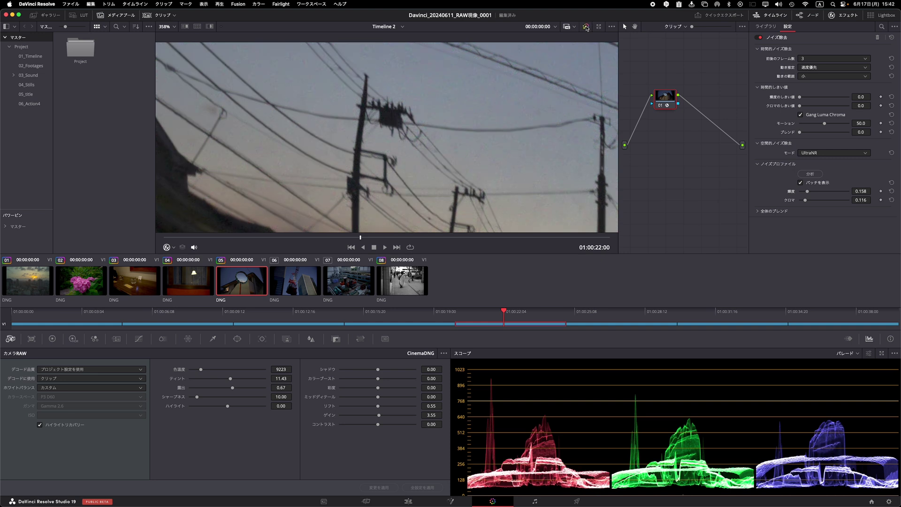
left_click(585, 28)
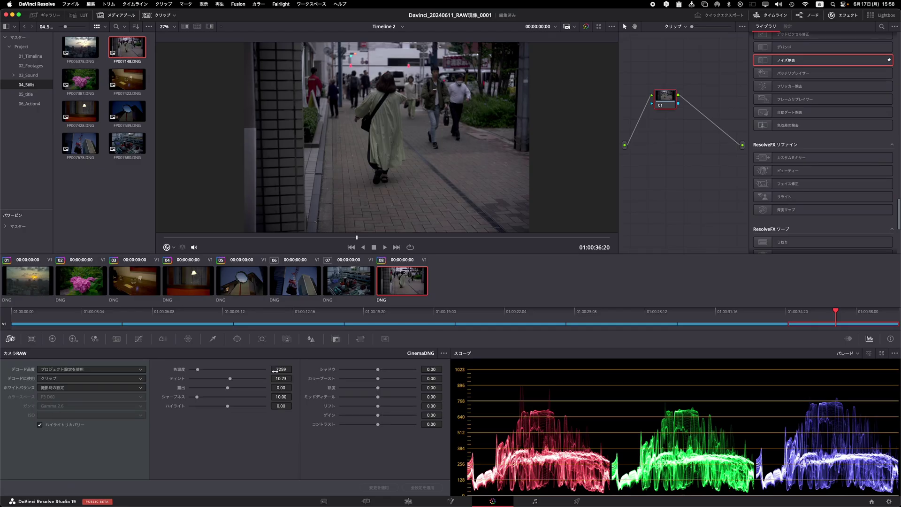
- Brighten and warm the street scene, darken its shadows, and try a green-output change in RGB Mixer, returning it to 1.00
mouse_move(280, 388)
left_mouse_down()
mouse_move(306, 389)
mouse_move(299, 372)
left_mouse_up()
left_click_drag(431, 369, 427, 369)
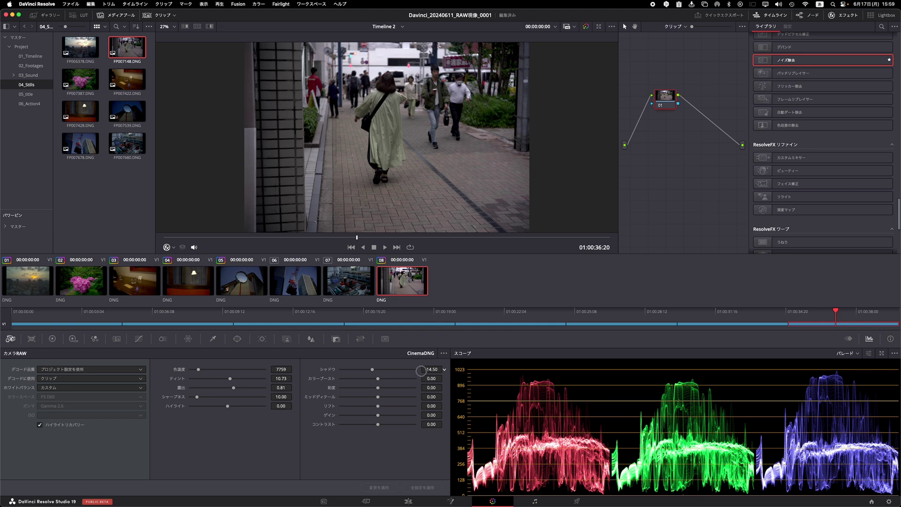
left_click(94, 339)
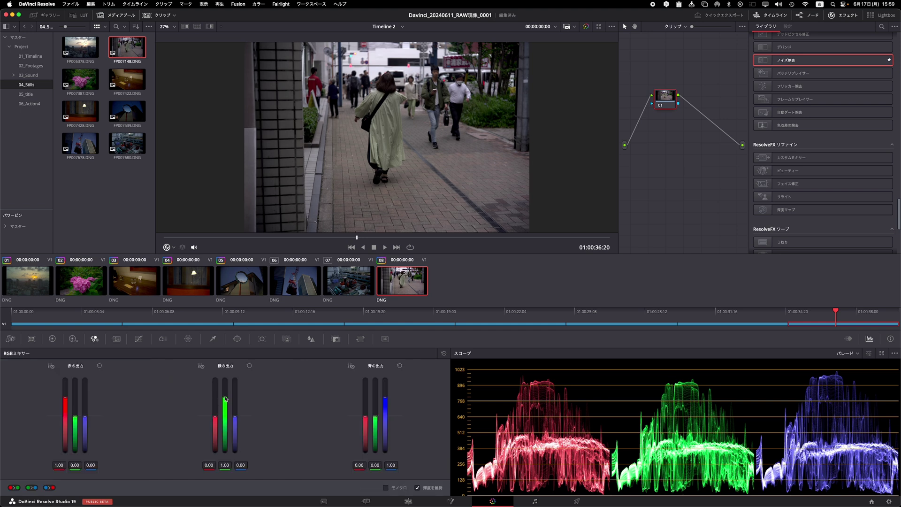
left_click_drag(225, 464, 220, 465)
left_click(249, 365)
key("super+z")
key("super+shift+z")
- Make the street scene monochrome and rebalance the red, green and blue contributions, starting from blue -0.78
left_click(385, 488)
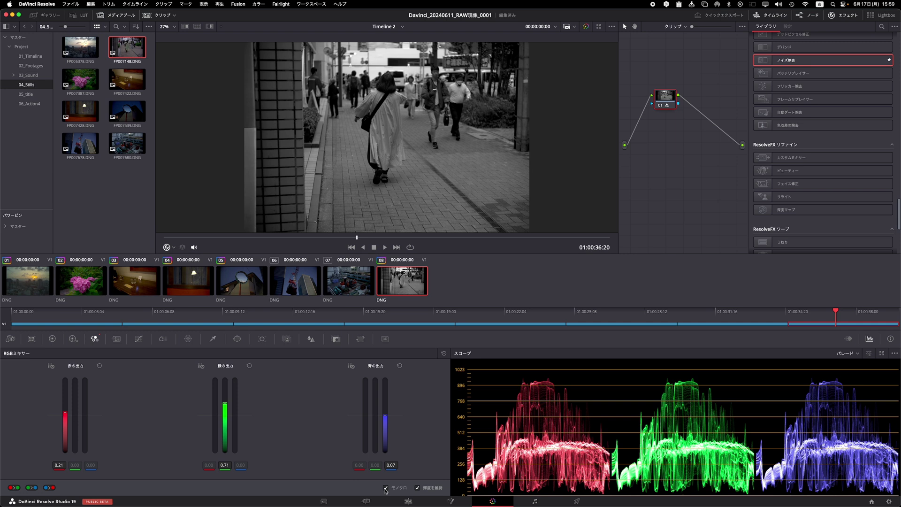
left_click_drag(391, 464, 227, 466)
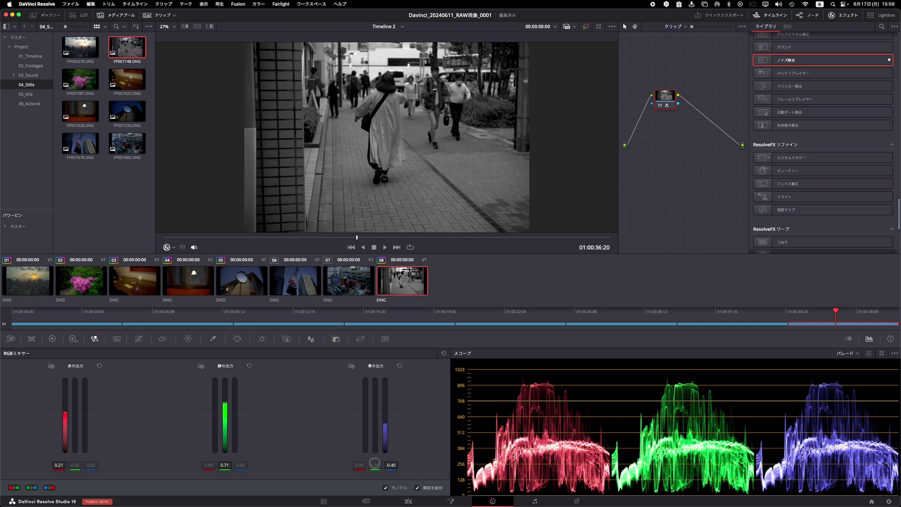
left_click_drag(248, 467, 184, 461)
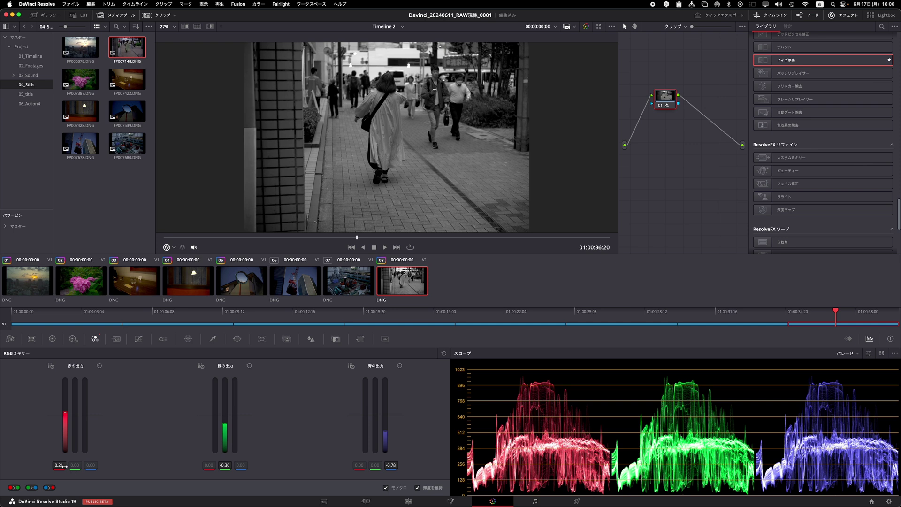
left_click_drag(64, 466, 40, 462)
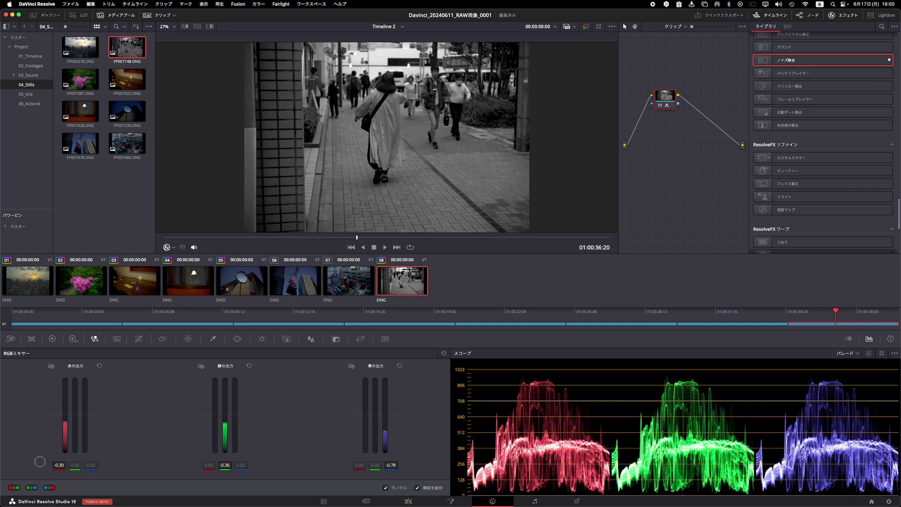
left_click_drag(40, 461, 24, 460)
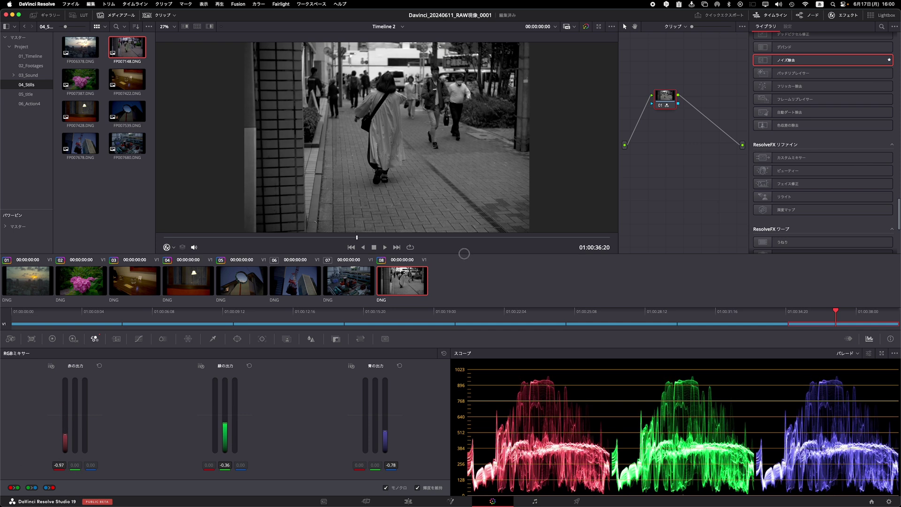
left_click_drag(464, 253, 59, 464)
left_click_drag(226, 467, 258, 467)
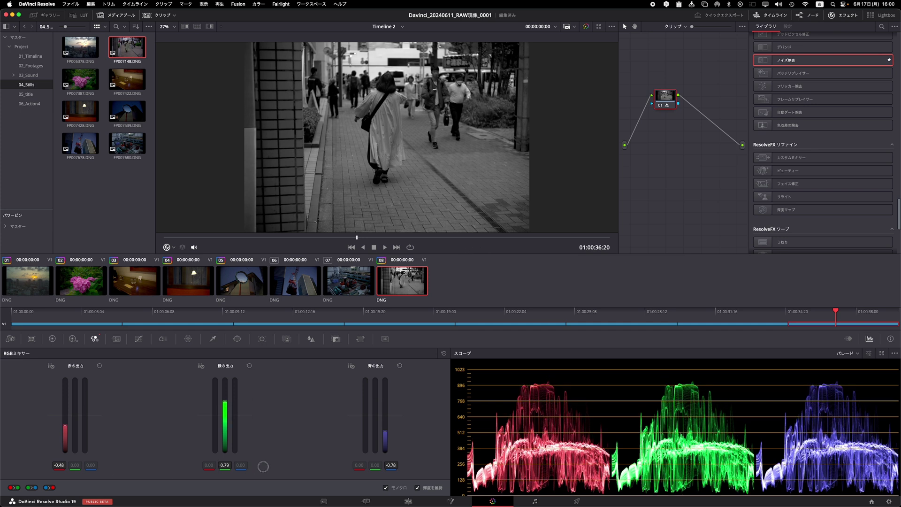
left_click_drag(391, 465, 391, 465)
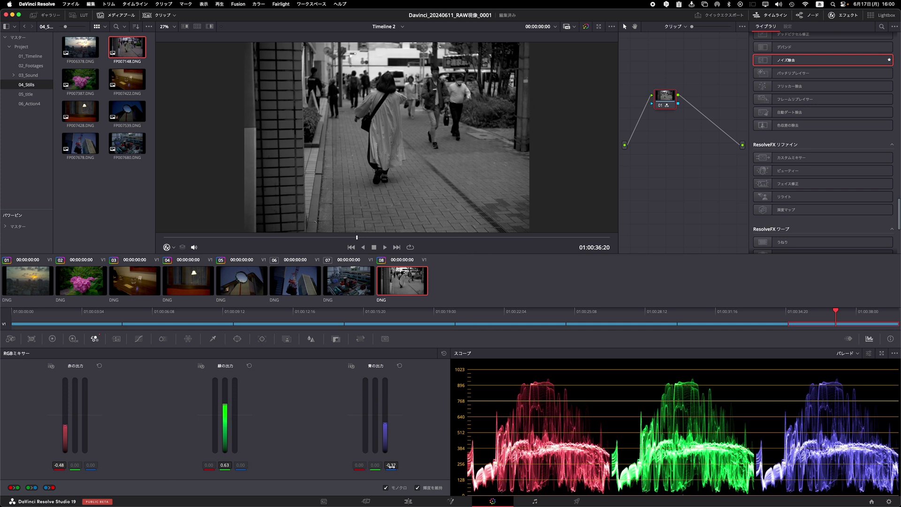
- Lower Gamma, Gain and Offset in the Primary wheels to darken the image
left_click(52, 338)
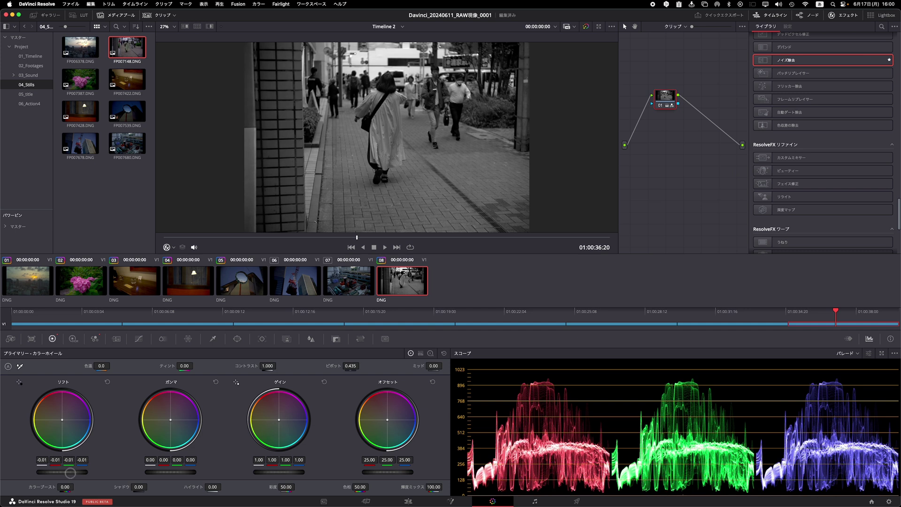
left_click_drag(157, 475, 141, 473)
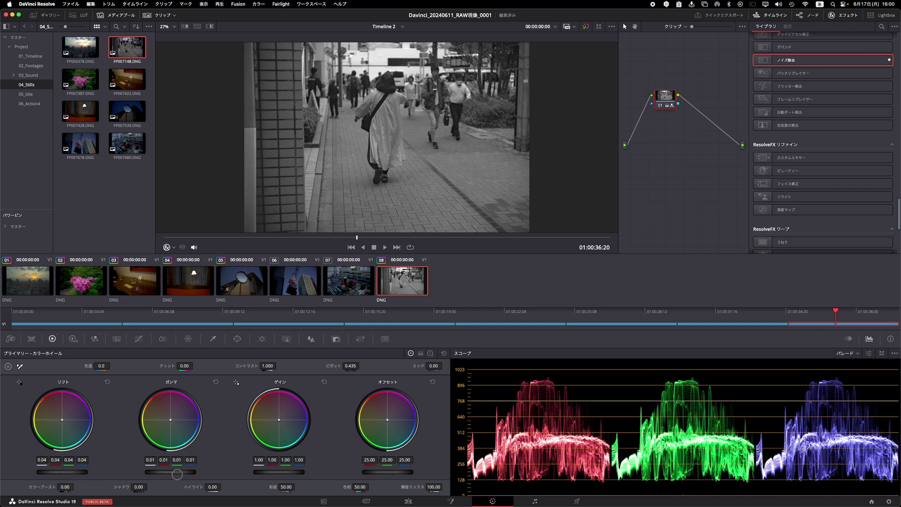
left_click_drag(282, 472, 258, 474)
left_click_drag(385, 474, 377, 474)
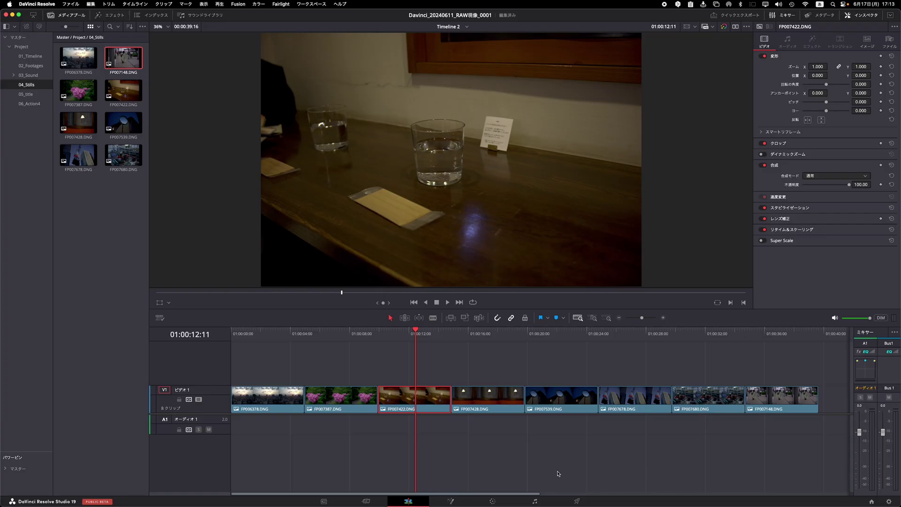
- Decode the café photo using Clip settings, with Color Temp 3649 and Shadows -9.00
left_click(492, 501)
left_click(92, 380)
left_click(136, 404)
left_click_drag(274, 369, 279, 388)
left_click_drag(432, 369, 426, 369)
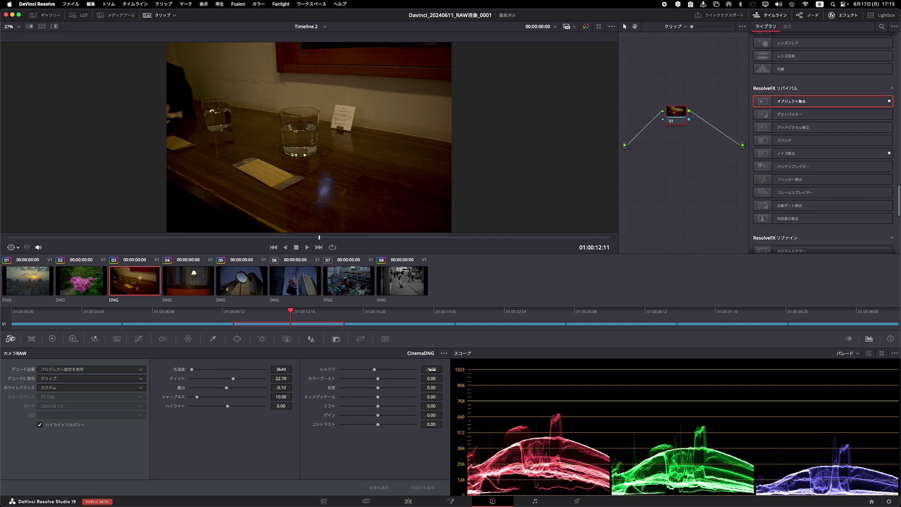
- Draw a four-point Curve window closed around the paper card on the table
left_click(237, 338)
left_click(15, 442)
left_click(221, 165)
left_click(279, 198)
left_click(310, 177)
left_click(254, 153)
left_click(221, 165)
- Apply Object Removal with Assume No Motion, build the clean plate, and hide the mask outline
left_click_drag(755, 108, 679, 114)
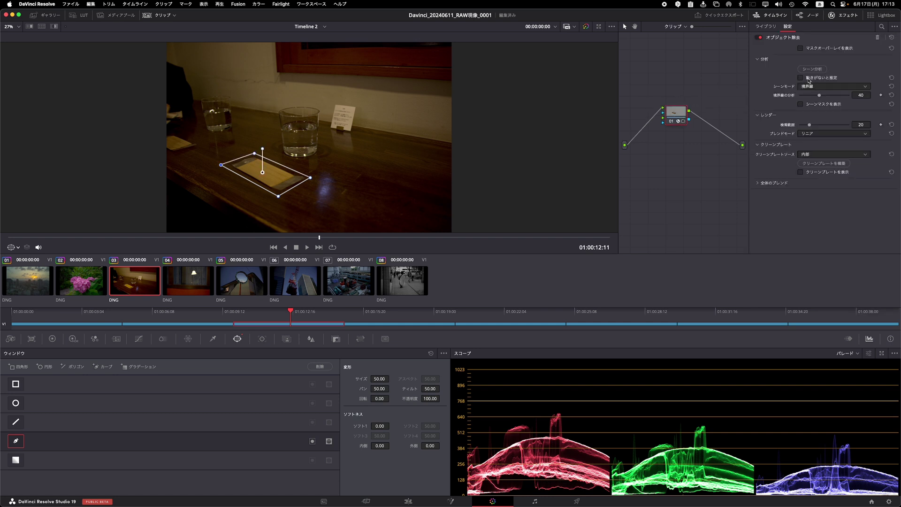
left_click(808, 79)
left_click(824, 162)
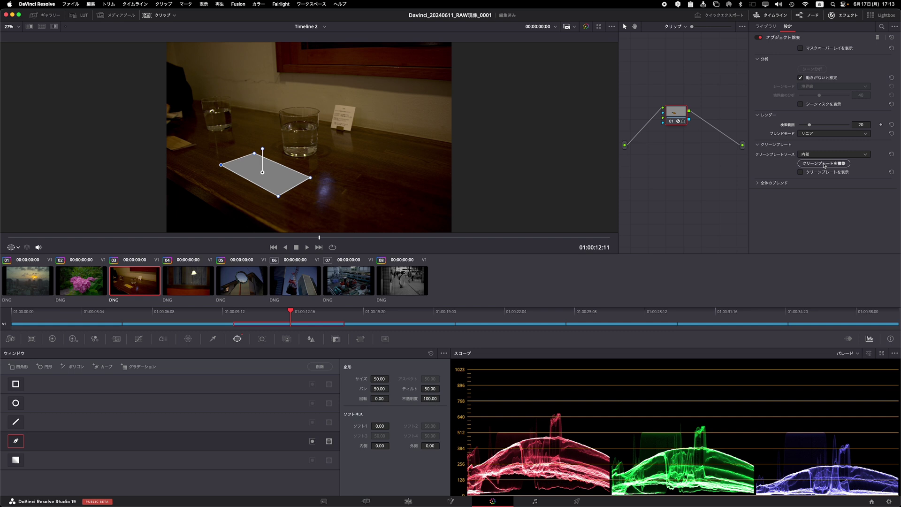
left_click(14, 246)
left_click(24, 256)
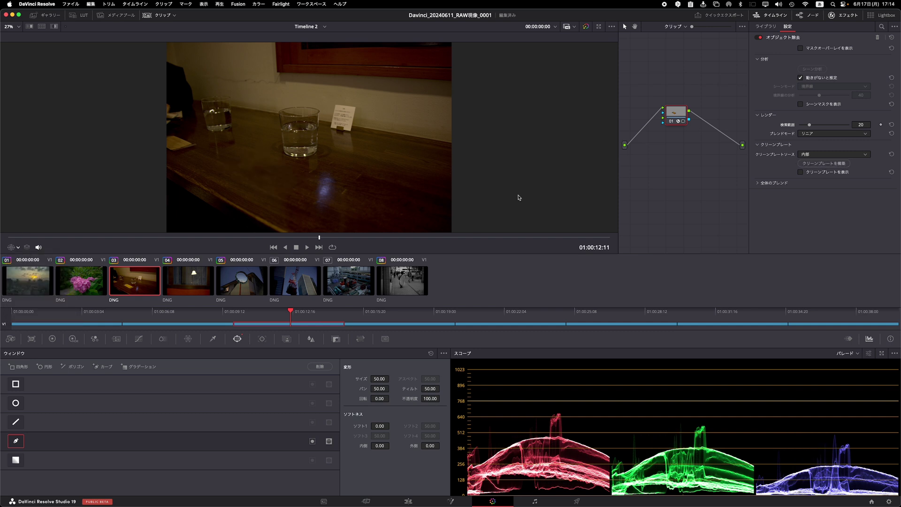
- Toggle the grade off and on several times to compare the cleaned image with the original
left_click(586, 27)
left_click(586, 27)
scroll(255, 158, "up", 3)
scroll(235, 196, "up", 3)
scroll(446, 132, "up", 1)
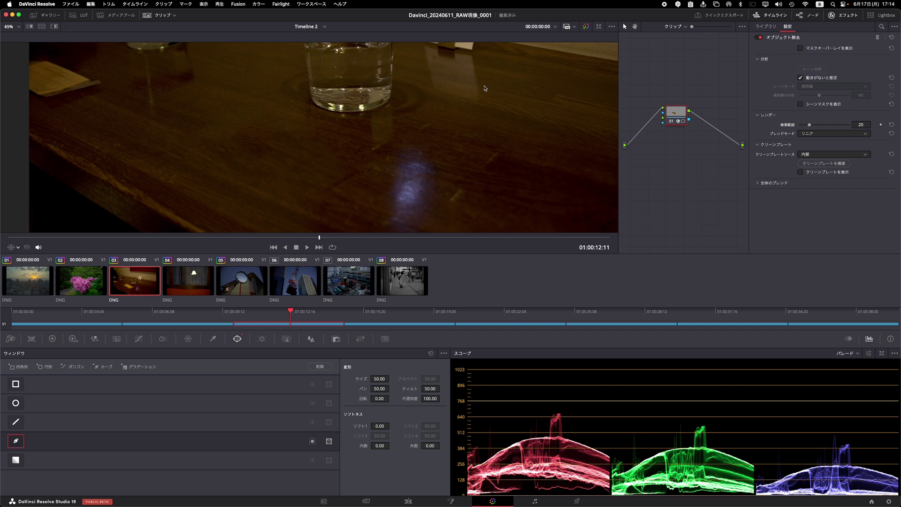
left_click(586, 27)
left_click(586, 28)
left_click(586, 27)
left_click(586, 28)
scroll(559, 96, "down", 7)
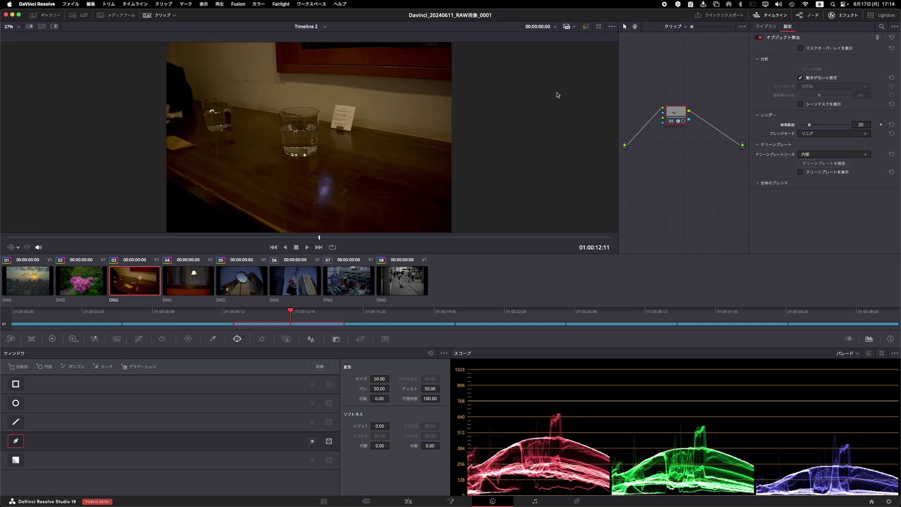